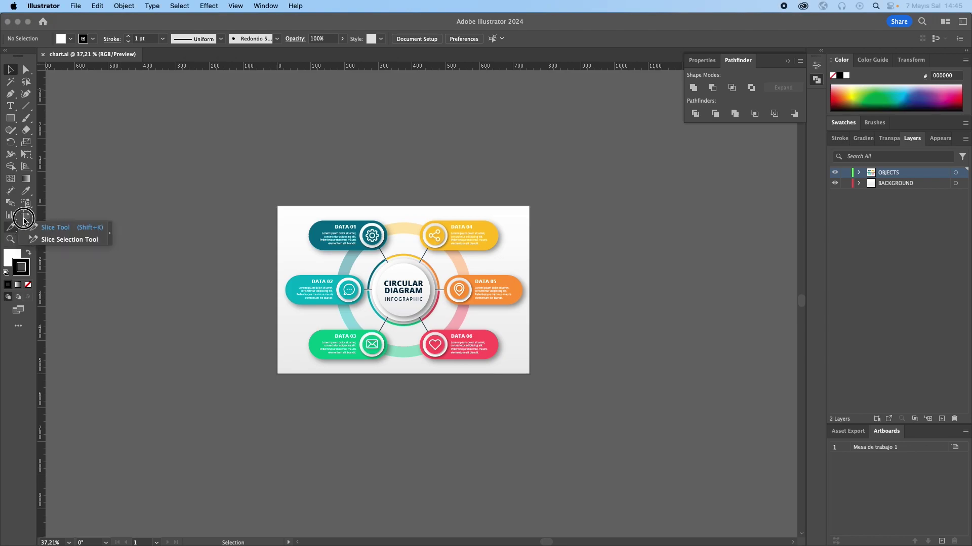
- Set the artboard to 1920 × 1080 px, correcting an initial 1280 × 1920 entry
{"action": "left_click", "coordinate": [25, 218]}
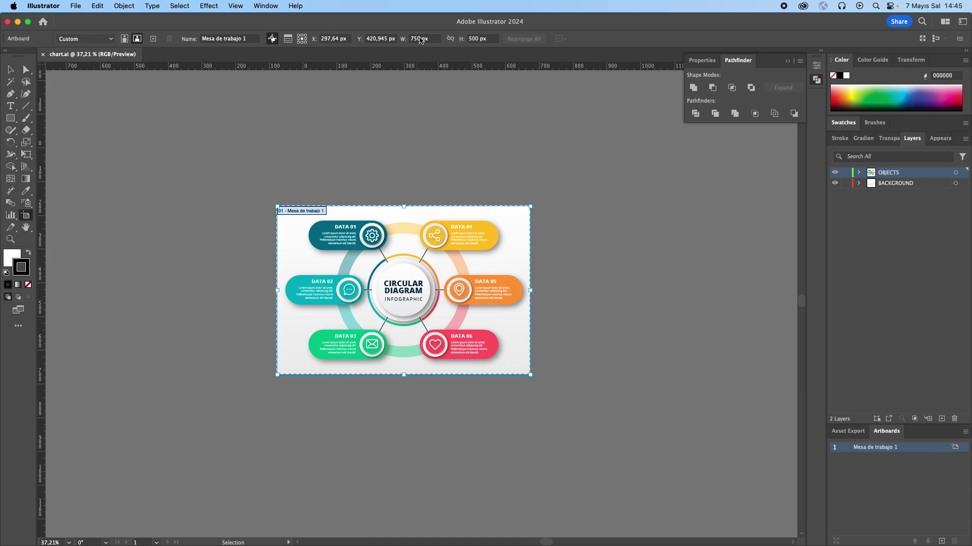
{"action": "left_click", "coordinate": [409, 40]}
{"action": "type", "text": "1280"}
{"action": "key", "text": "Tab"}
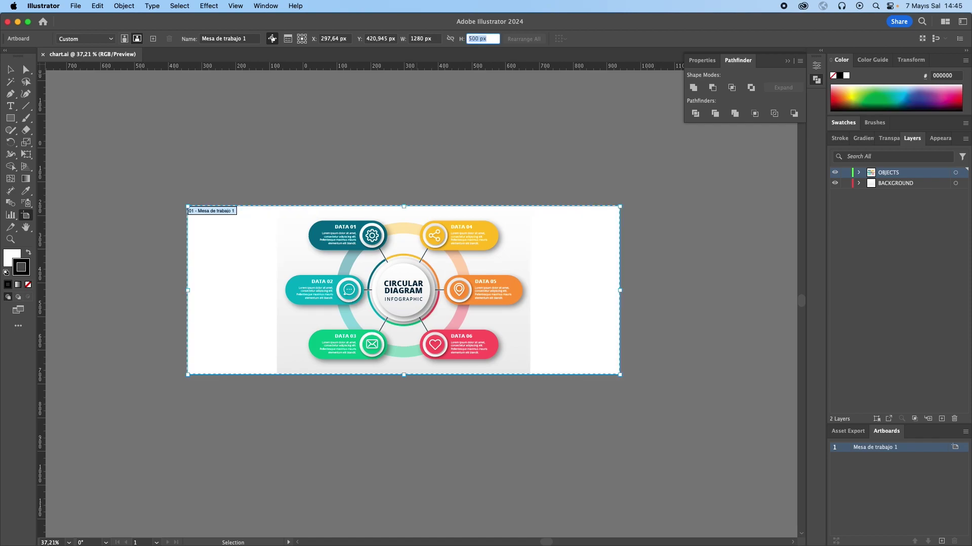
{"action": "type", "text": "1920"}
{"action": "key", "text": "Return"}
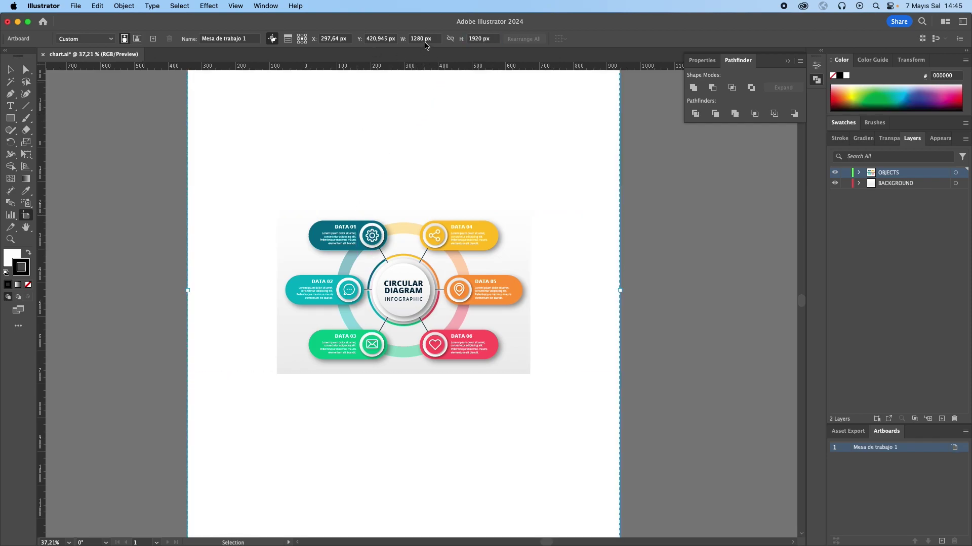
{"action": "left_click", "coordinate": [425, 41]}
{"action": "type", "text": "1920"}
{"action": "key", "text": "Tab"}
{"action": "type", "text": "1080"}
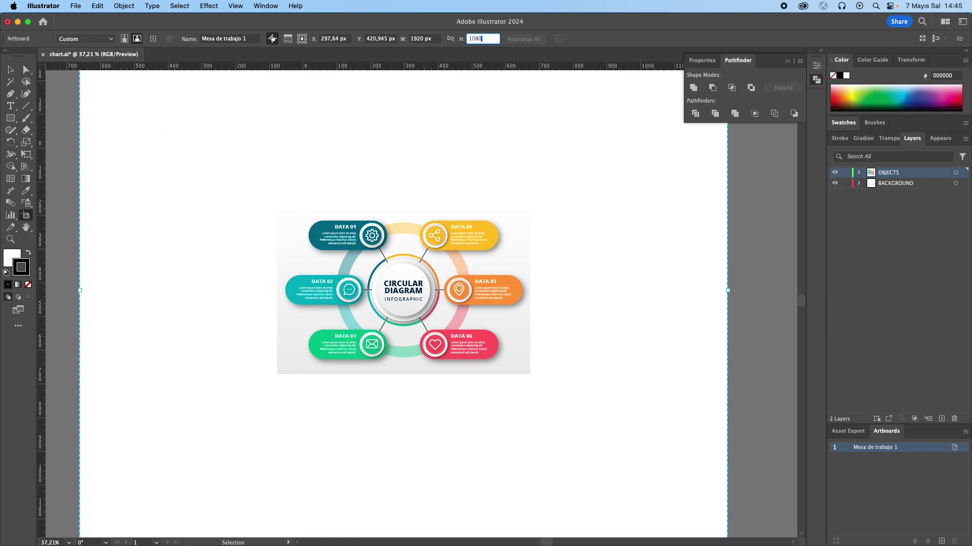
{"action": "key", "text": "Return"}
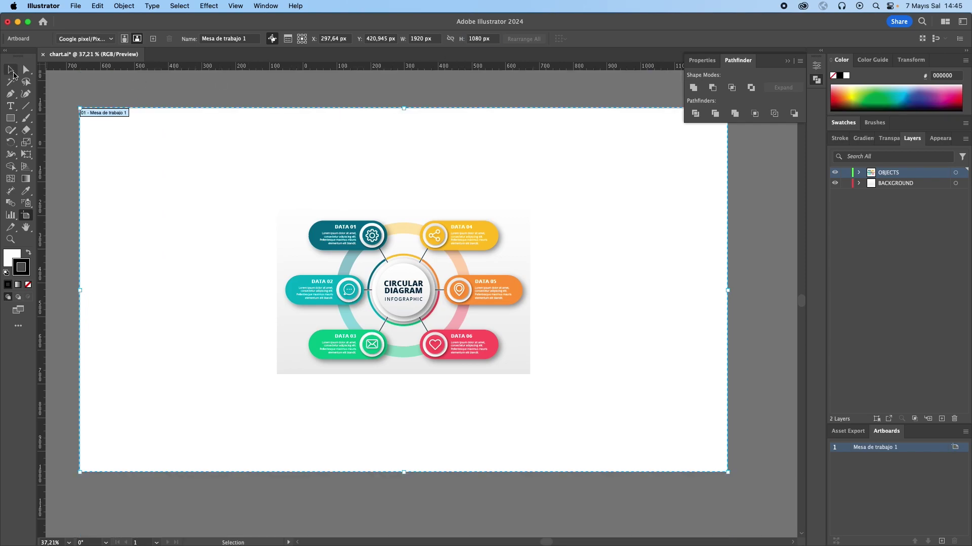
{"action": "left_click", "coordinate": [10, 69]}
- Delete the grey background rectangle with the Direct Selection tool
{"action": "left_click", "coordinate": [521, 257]}
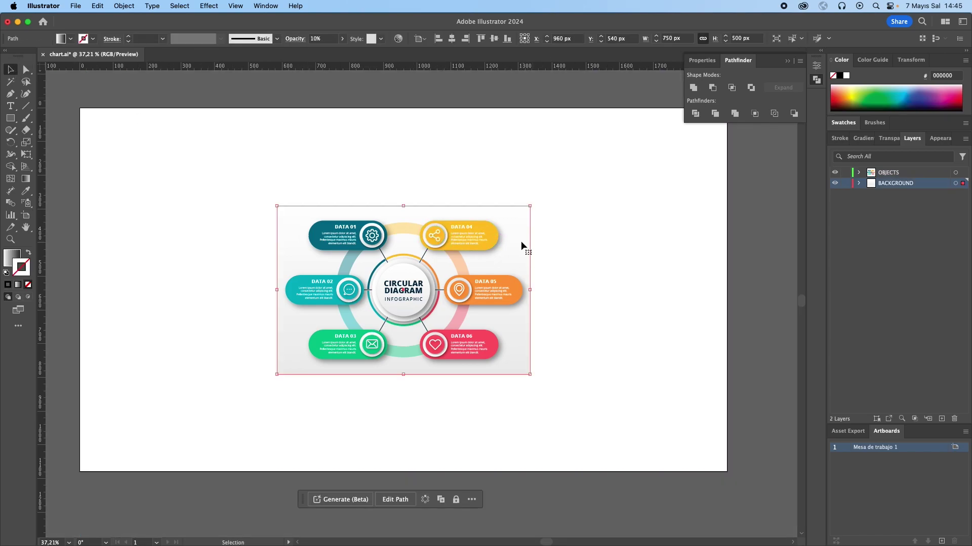
{"action": "left_click", "coordinate": [26, 70]}
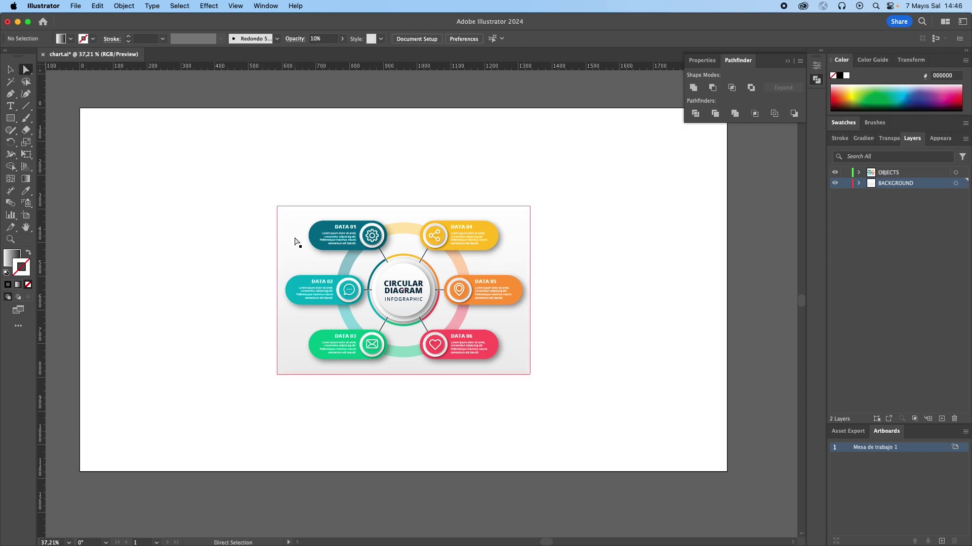
{"action": "key", "text": "Delete"}
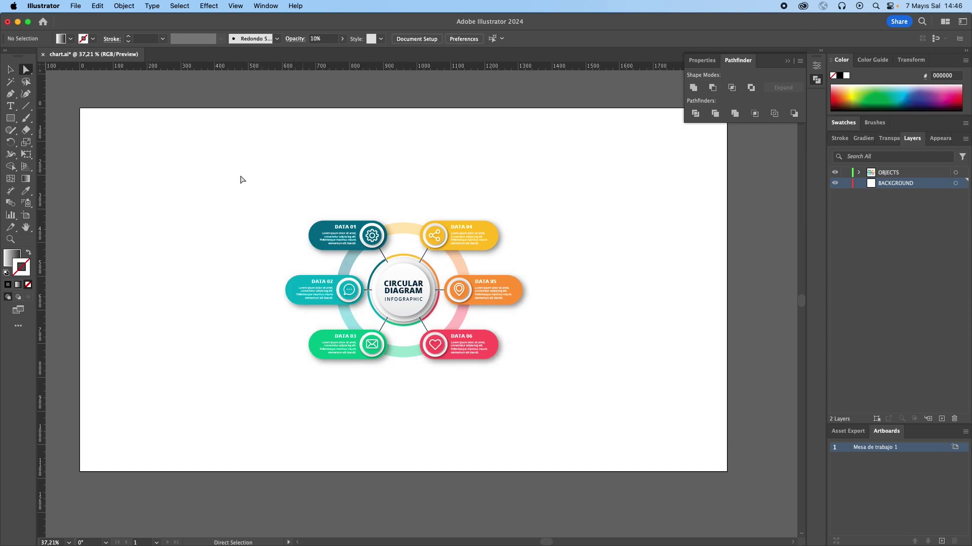
{"action": "left_click", "coordinate": [10, 71]}
- Try an 800 px width on the diagram group, then undo it
{"action": "left_click", "coordinate": [334, 301]}
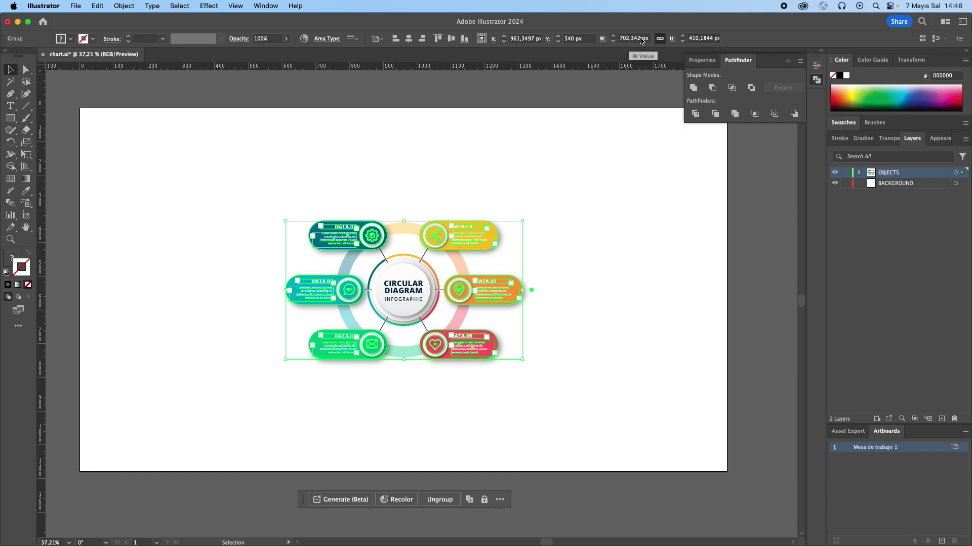
{"action": "left_click_drag", "start_coordinate": [643, 40], "coordinate": [613, 39]}
{"action": "type", "text": "8"}
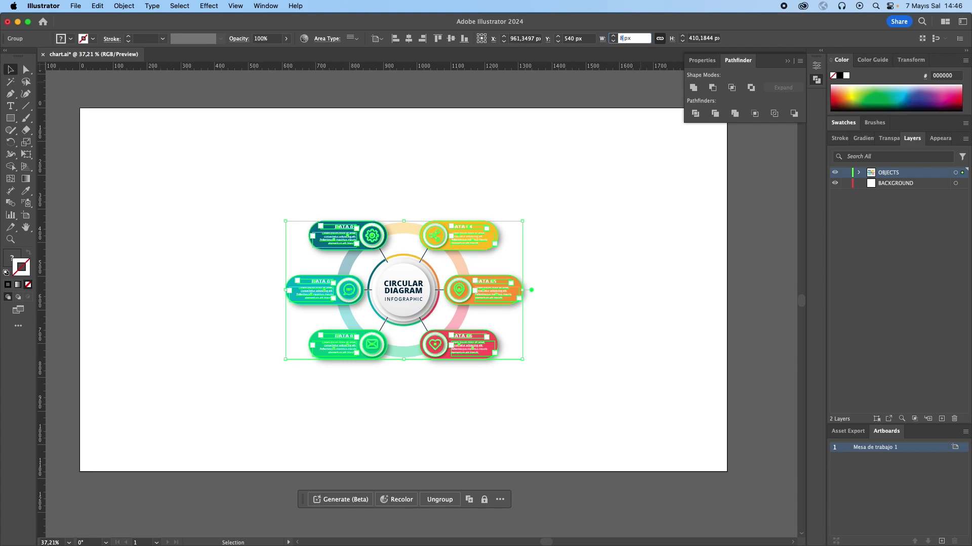
{"action": "type", "text": "00"}
{"action": "key", "text": "Return"}
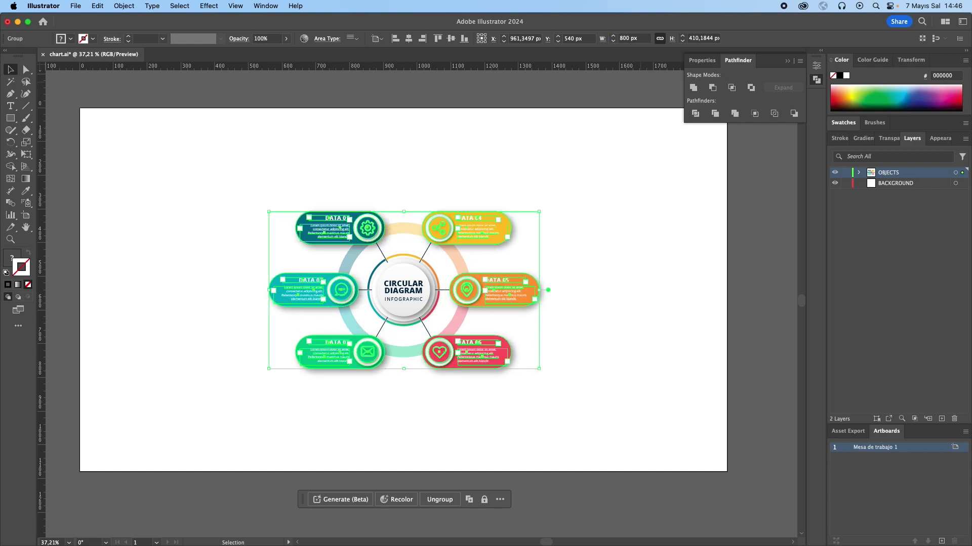
{"action": "key", "text": "a"}
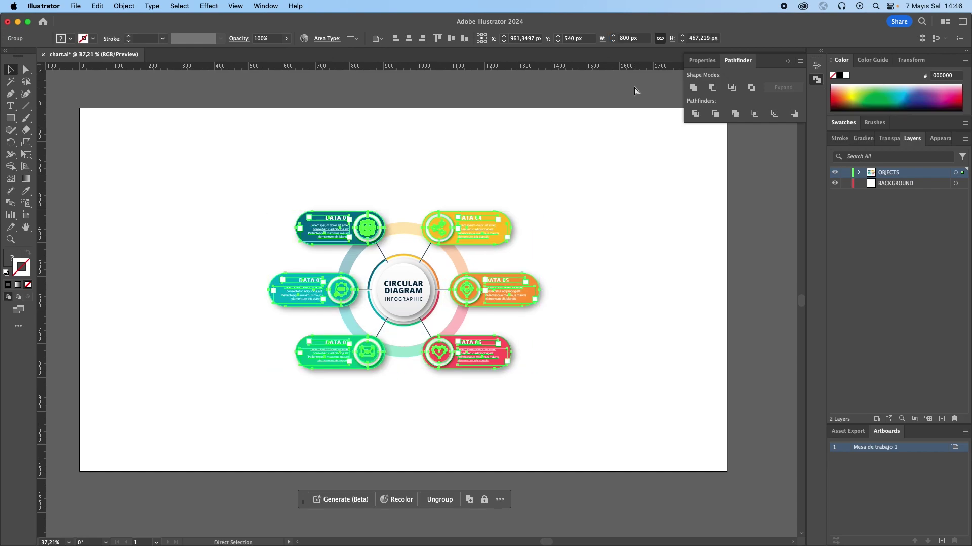
{"action": "key", "text": "super+z"}
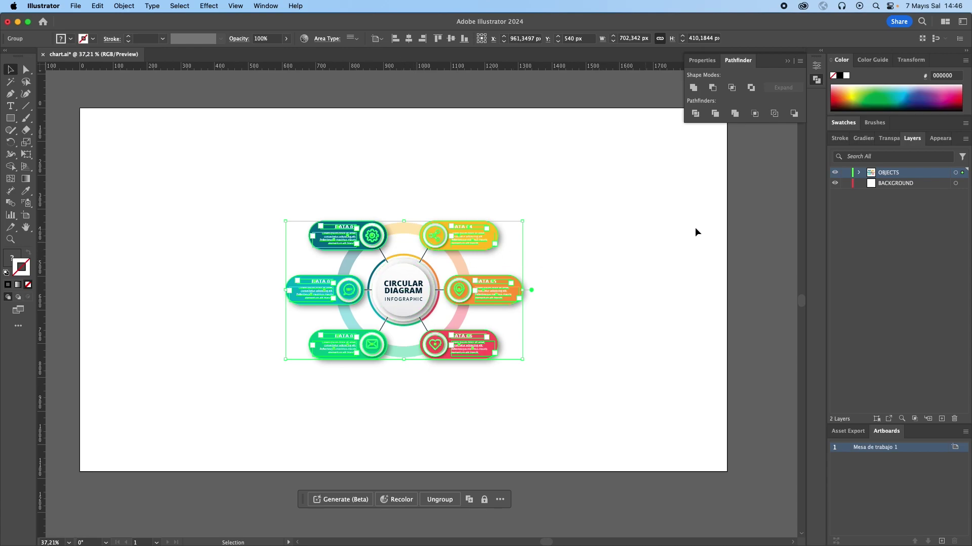
- Delete the empty BACKGROUND layer and expand the OBJECTS layer
{"action": "left_click", "coordinate": [959, 192]}
{"action": "left_click", "coordinate": [931, 183]}
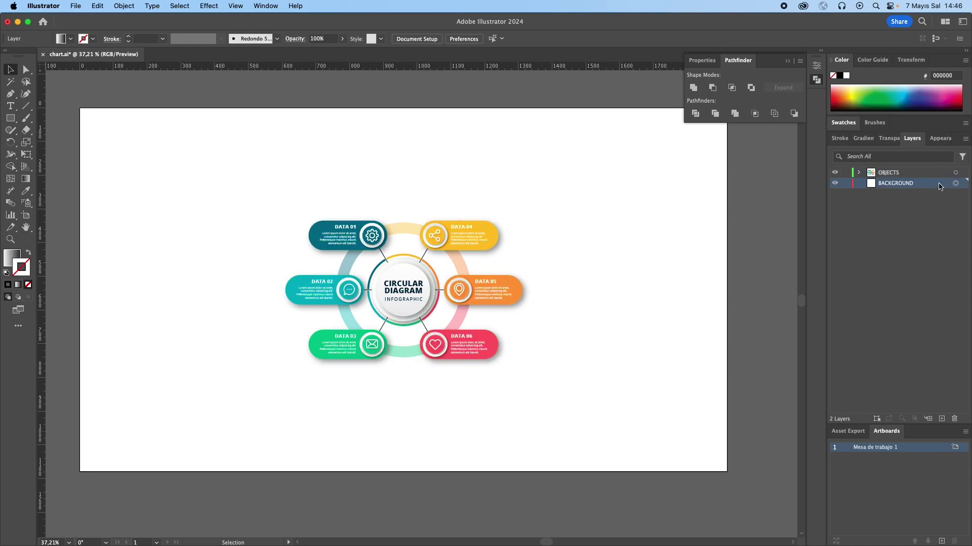
{"action": "left_click", "coordinate": [946, 331]}
{"action": "left_click", "coordinate": [954, 419]}
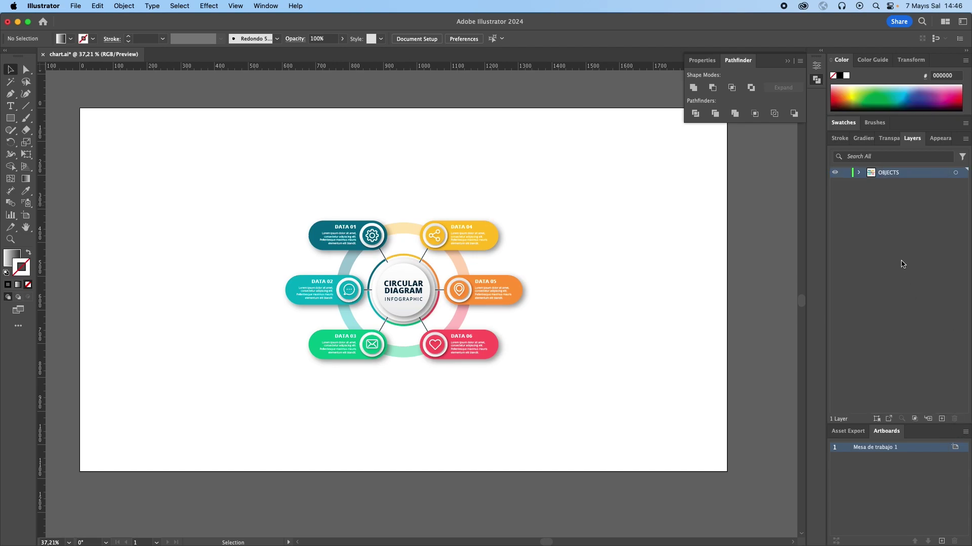
{"action": "left_click", "coordinate": [858, 172]}
- Group all diagram parts with Cmd+G and scale the group to 1000 px wide
{"action": "mouse_move", "coordinate": [204, 173]}
{"action": "left_mouse_down"}
{"action": "mouse_move", "coordinate": [620, 418]}
{"action": "mouse_move", "coordinate": [612, 416]}
{"action": "left_mouse_up"}
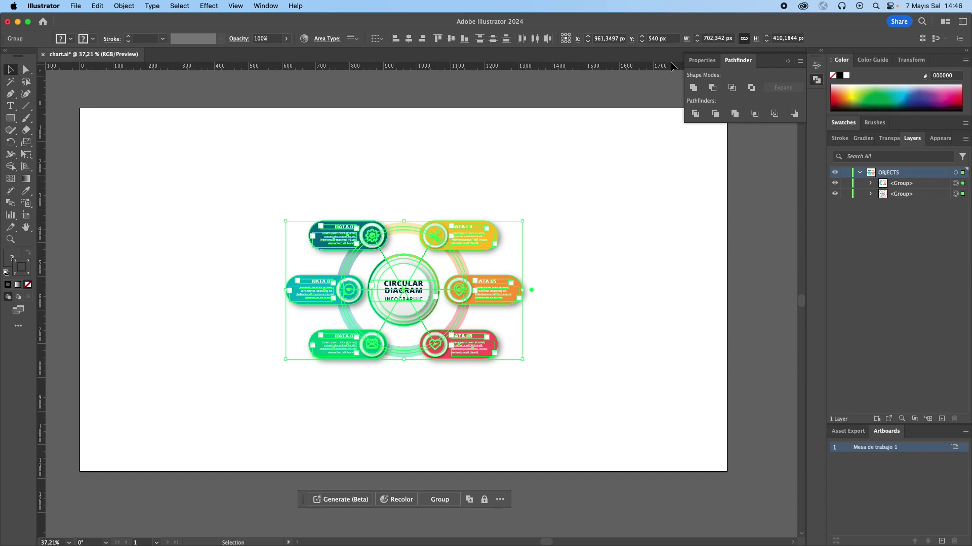
{"action": "key", "text": "super+g"}
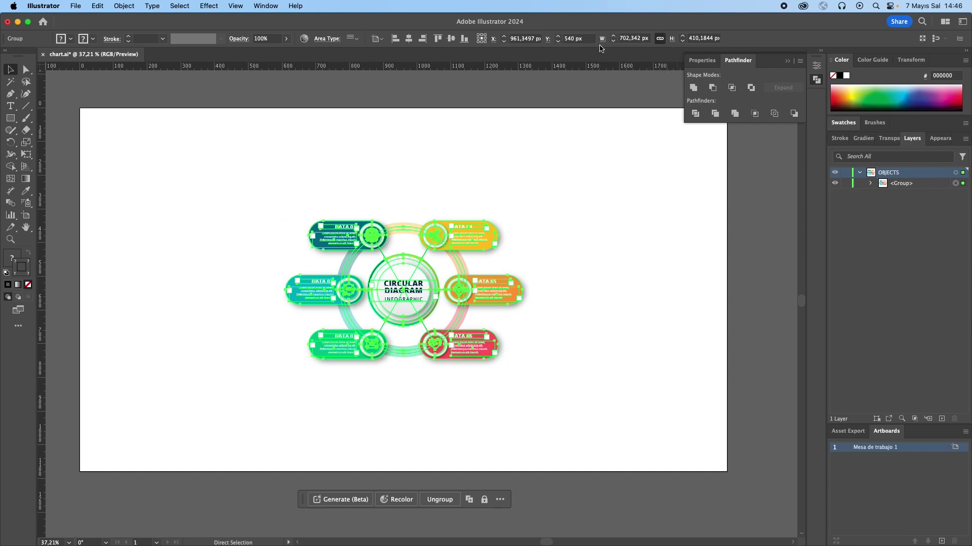
{"action": "left_click", "coordinate": [605, 39]}
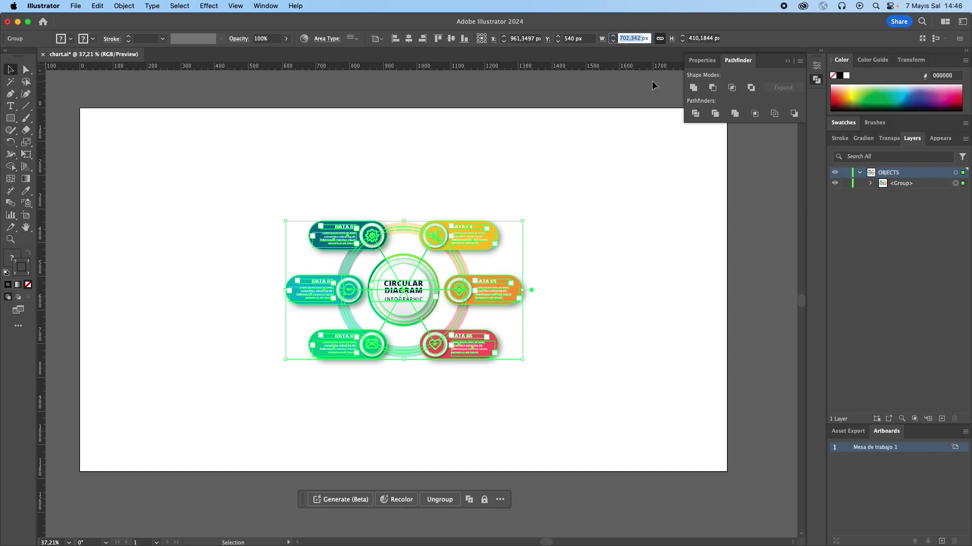
{"action": "type", "text": "100"}
{"action": "type", "text": "0"}
{"action": "key", "text": "Return"}
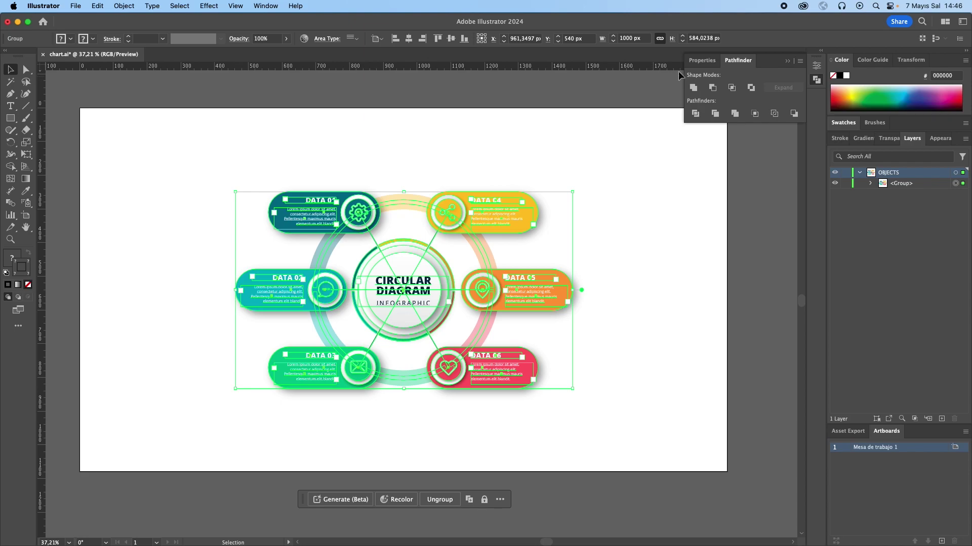
{"action": "left_click", "coordinate": [680, 205]}
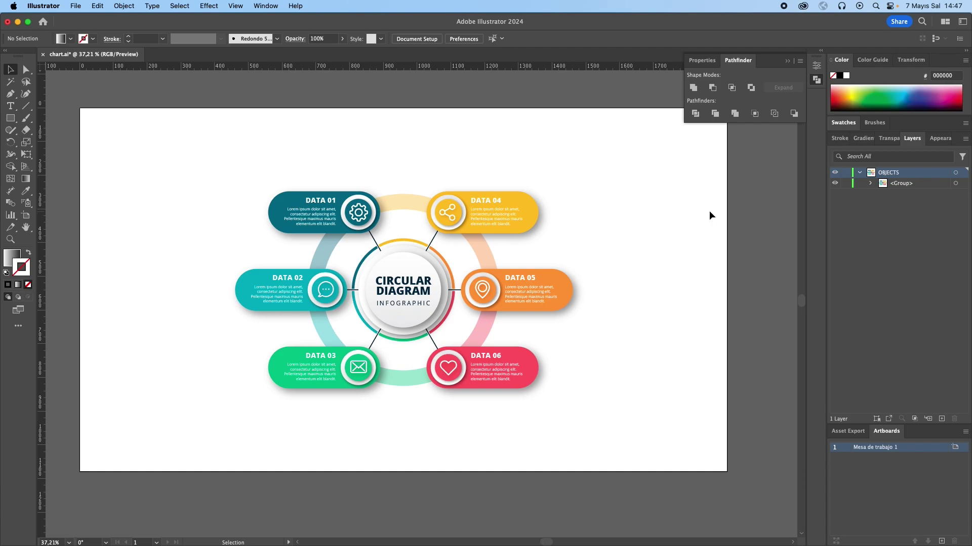
- Delete the Lorem ipsum paragraphs under DATA 01, 04, 05, 02, 03 and 06
{"action": "left_click", "coordinate": [25, 70]}
{"action": "left_click", "coordinate": [310, 218]}
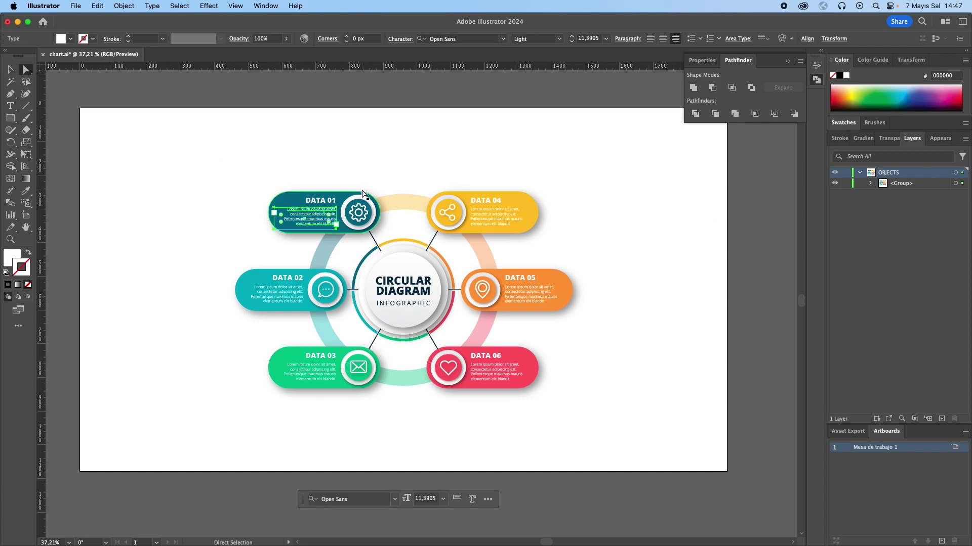
{"action": "key", "text": "Delete"}
{"action": "left_click", "coordinate": [489, 218]}
{"action": "key", "text": "Delete"}
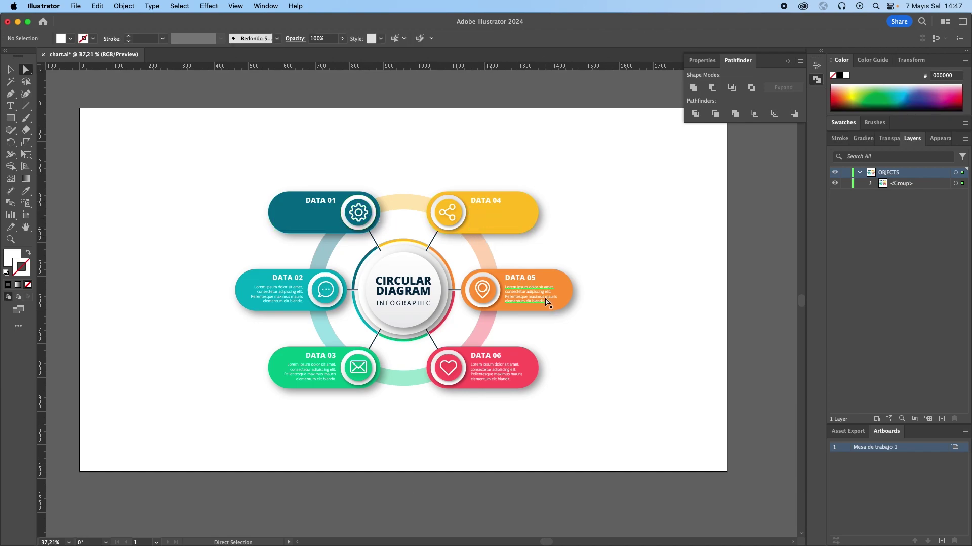
{"action": "left_click", "coordinate": [545, 302]}
{"action": "key", "text": "Delete"}
{"action": "left_click", "coordinate": [284, 298]}
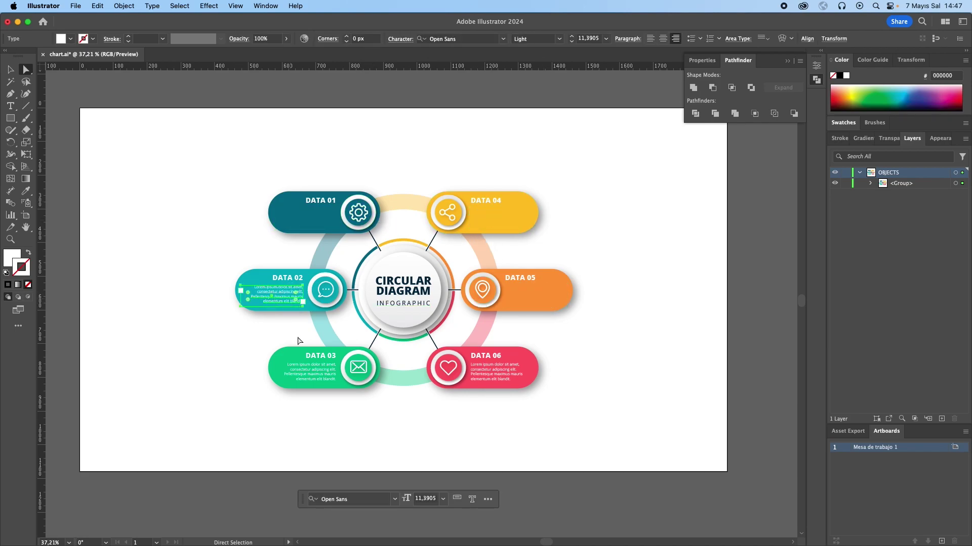
{"action": "key", "text": "Delete"}
{"action": "left_click", "coordinate": [311, 372]}
{"action": "key", "text": "Delete"}
{"action": "left_click", "coordinate": [493, 372]}
{"action": "key", "text": "Delete"}
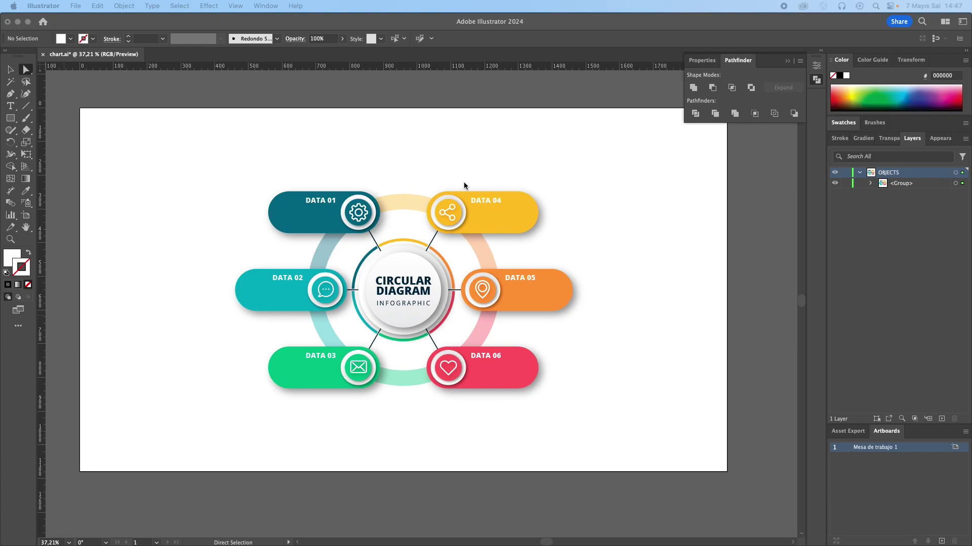
- Replace the DATA 04 heading with 'Kullanıcıyı' and resize its text box
{"action": "left_click", "coordinate": [13, 107]}
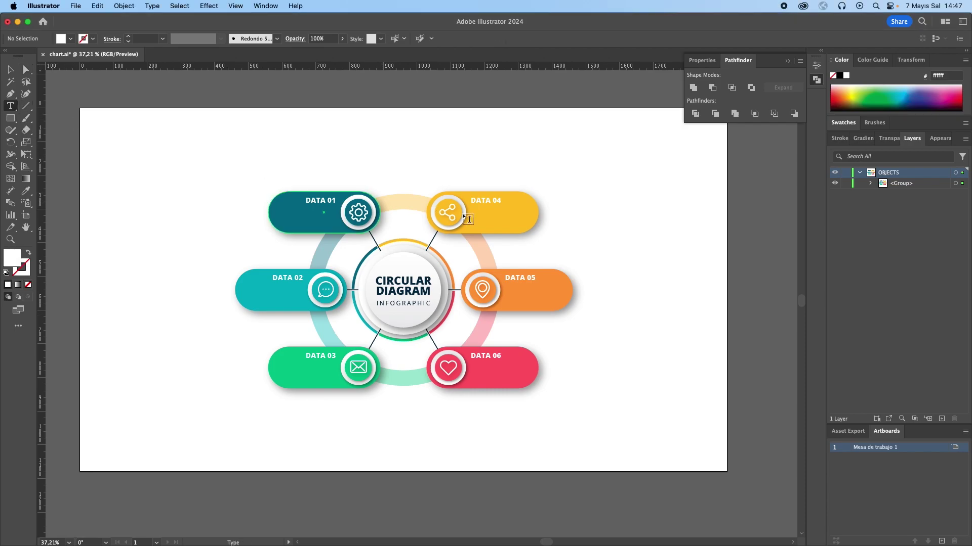
{"action": "left_click", "coordinate": [485, 201]}
{"action": "key", "text": "super+a"}
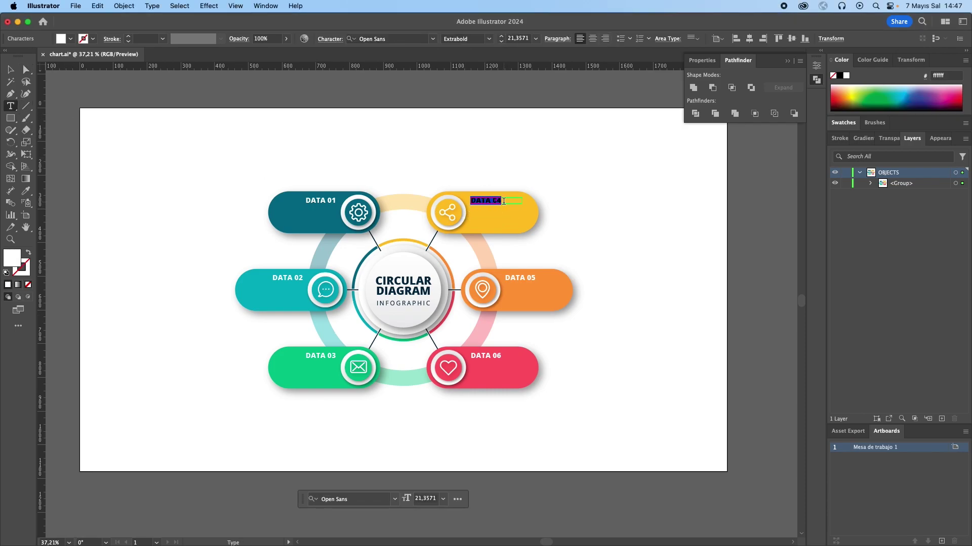
{"action": "type", "text": "Kullanıcıyı"}
{"action": "key", "text": "Escape"}
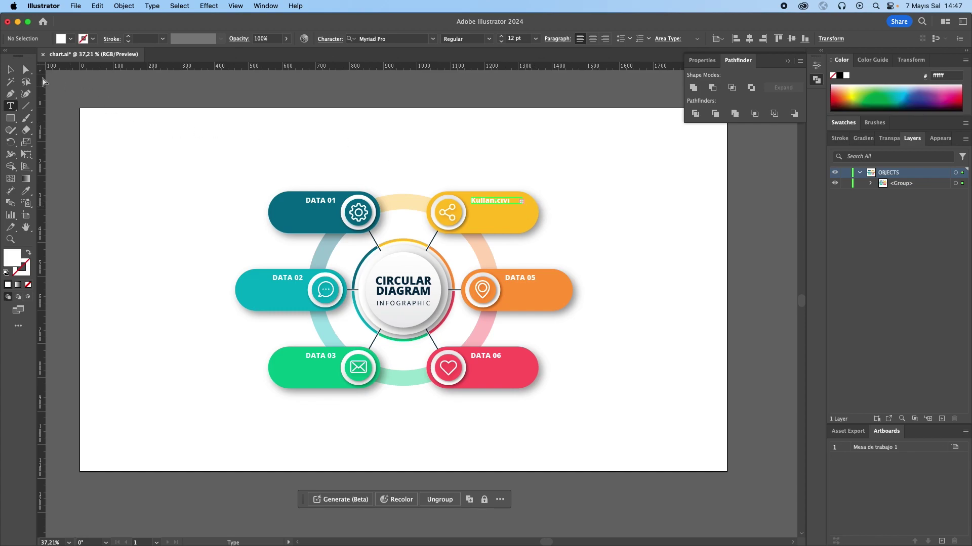
{"action": "left_click", "coordinate": [10, 69]}
{"action": "left_click", "coordinate": [496, 207]}
{"action": "mouse_move", "coordinate": [496, 207]}
{"action": "left_mouse_down"}
{"action": "mouse_move", "coordinate": [496, 218]}
{"action": "mouse_move", "coordinate": [531, 206]}
{"action": "left_mouse_up"}
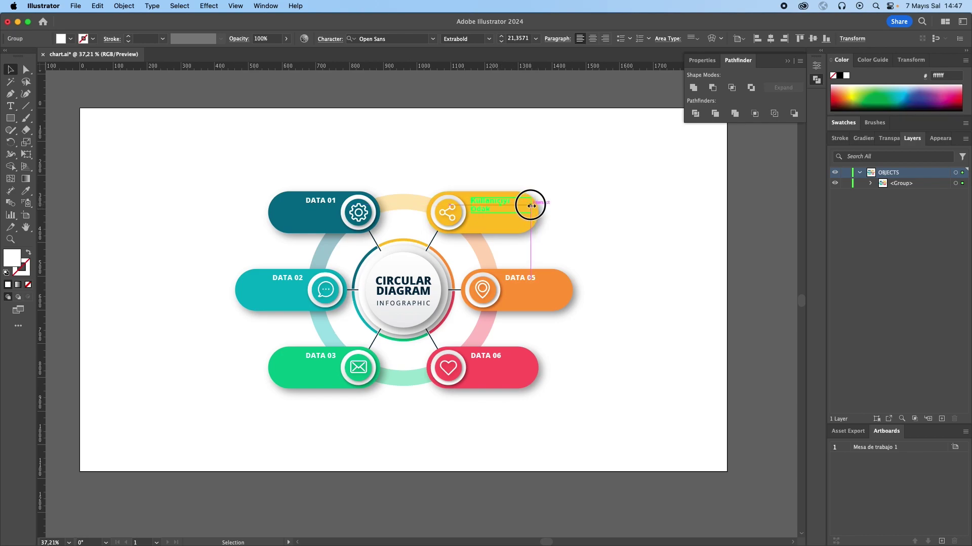
{"action": "left_click_drag", "start_coordinate": [531, 206], "coordinate": [535, 206]}
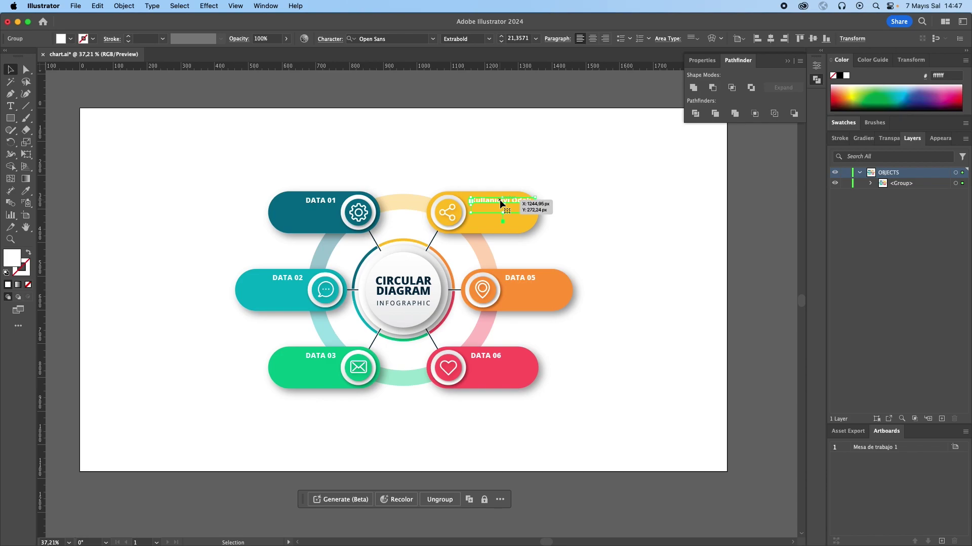
- Set the yellow label to 24 pt, enlarge its frame, and change the ending 'yı' to 'lı'
{"action": "left_click", "coordinate": [501, 37]}
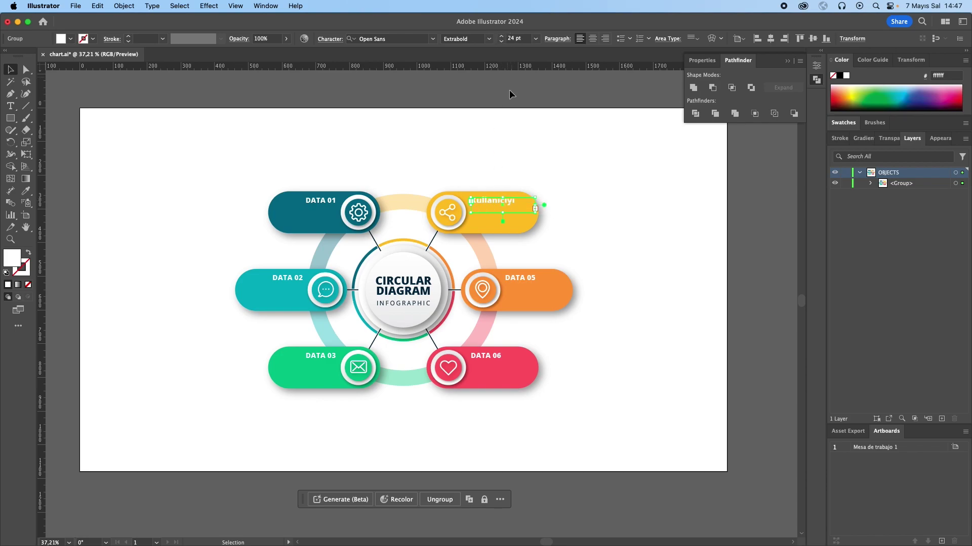
{"action": "mouse_move", "coordinate": [502, 213]}
{"action": "left_mouse_down"}
{"action": "mouse_move", "coordinate": [505, 221]}
{"action": "mouse_move", "coordinate": [497, 209]}
{"action": "left_mouse_up"}
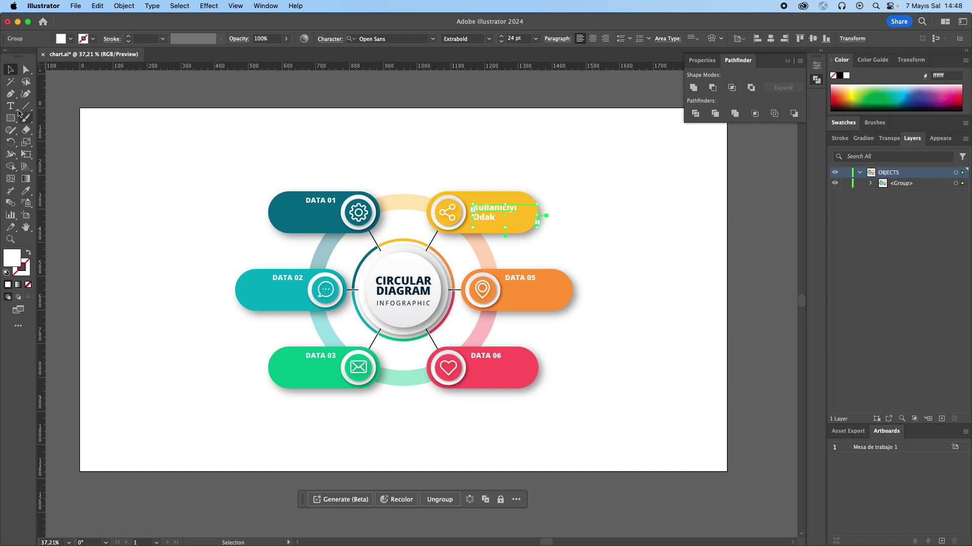
{"action": "key", "text": "t"}
{"action": "left_click_drag", "start_coordinate": [508, 207], "coordinate": [516, 208]}
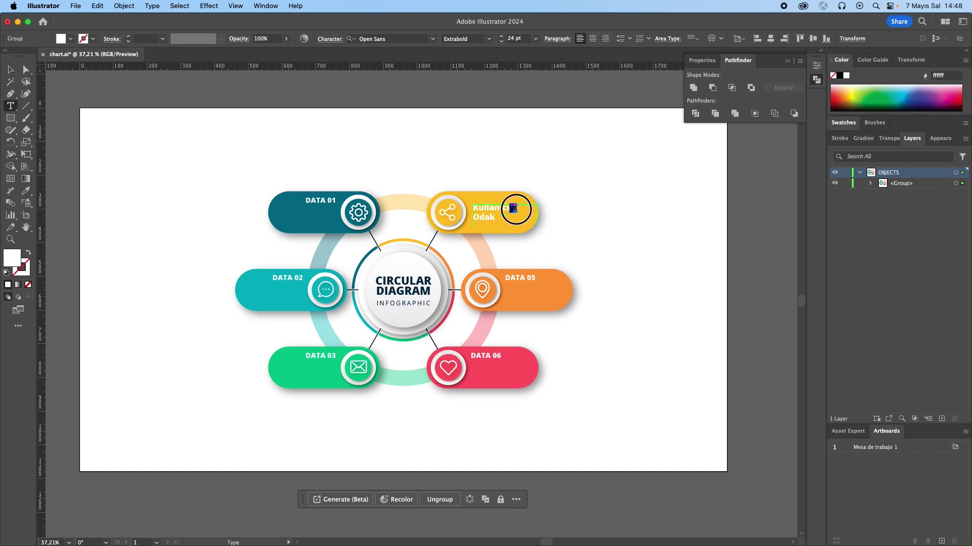
{"action": "key", "text": "BackSpace"}
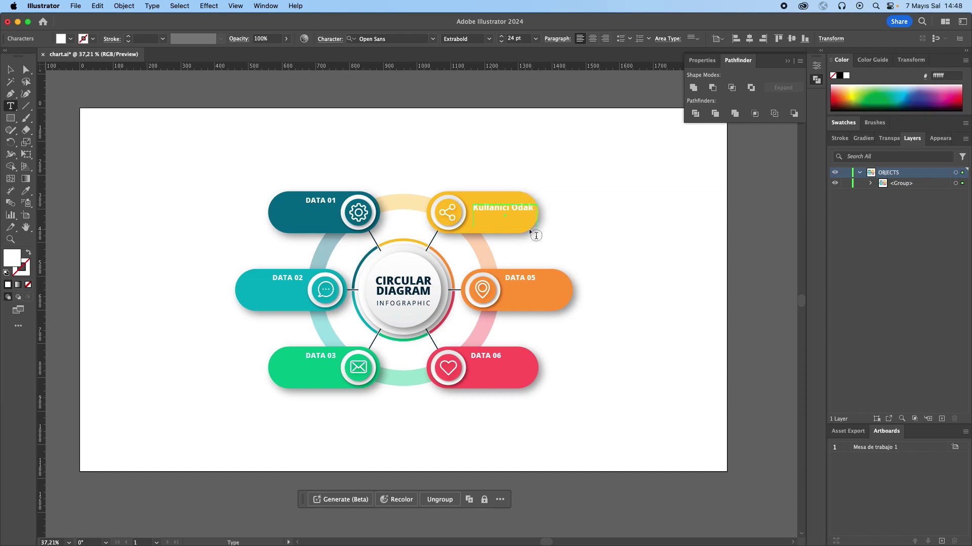
{"action": "type", "text": "lı"}
{"action": "key", "text": "Escape"}
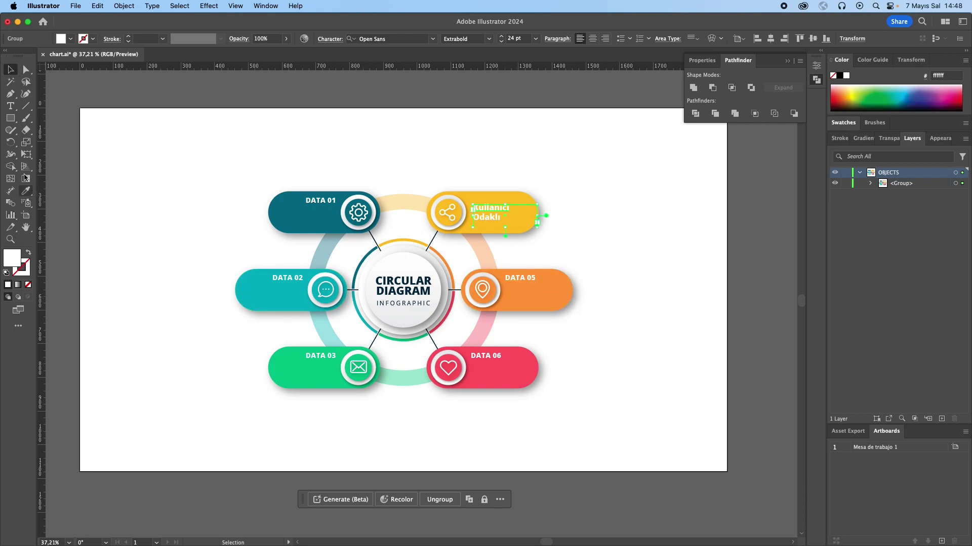
- Retype DATA 05 as 'Basit ve Kolay', enlarge its frame to two lines, and move it lower
{"action": "left_click", "coordinate": [10, 105]}
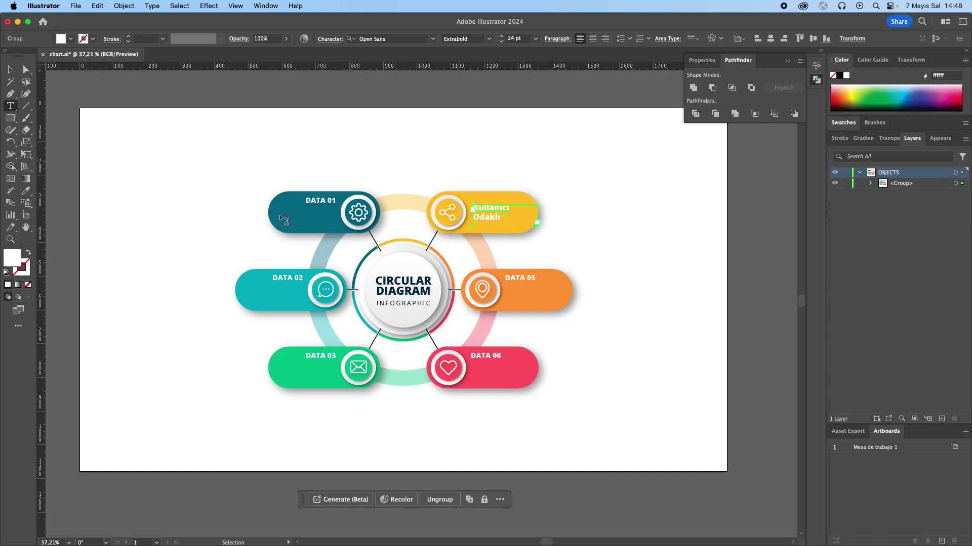
{"action": "triple_click", "coordinate": [532, 280]}
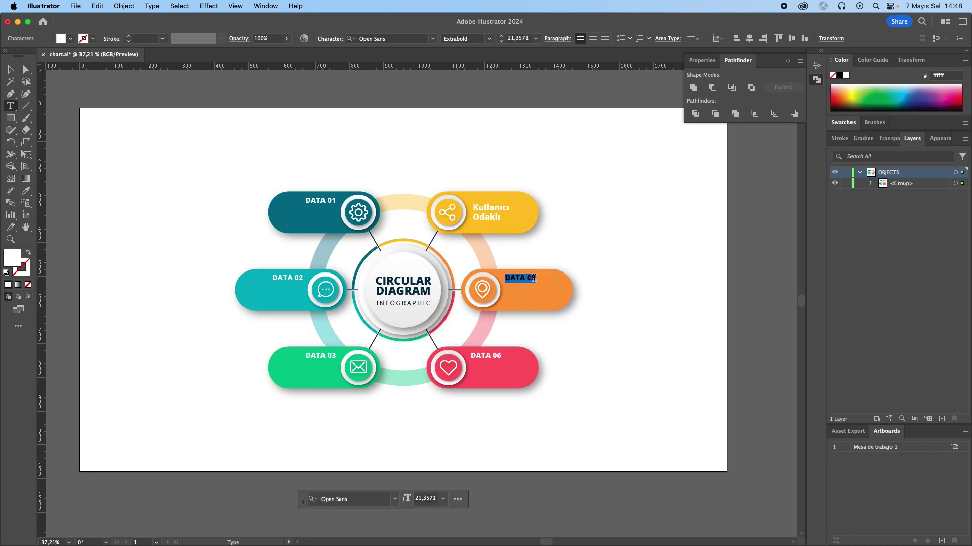
{"action": "type", "text": "Basit "}
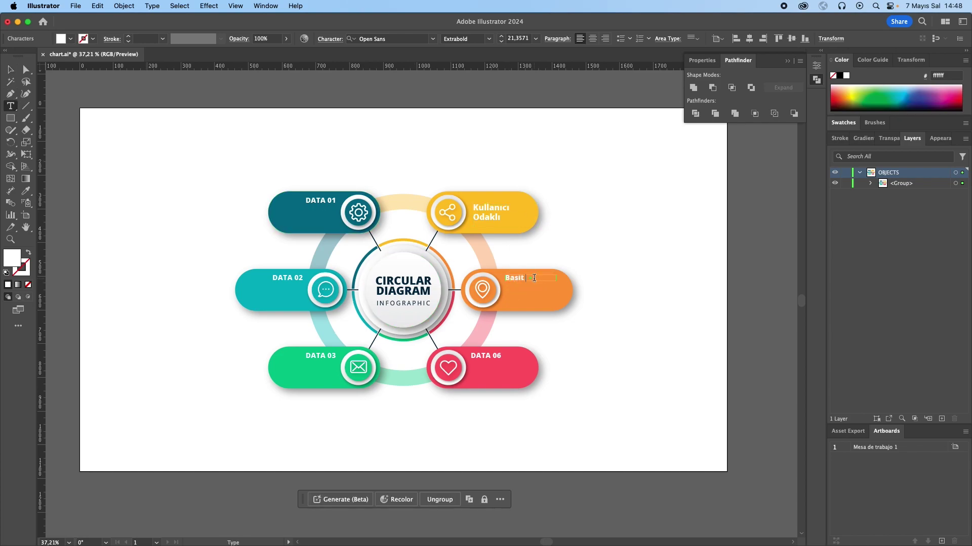
{"action": "type", "text": "ve"}
{"action": "left_click", "coordinate": [11, 70]}
{"action": "left_click_drag", "start_coordinate": [531, 290], "coordinate": [532, 297]}
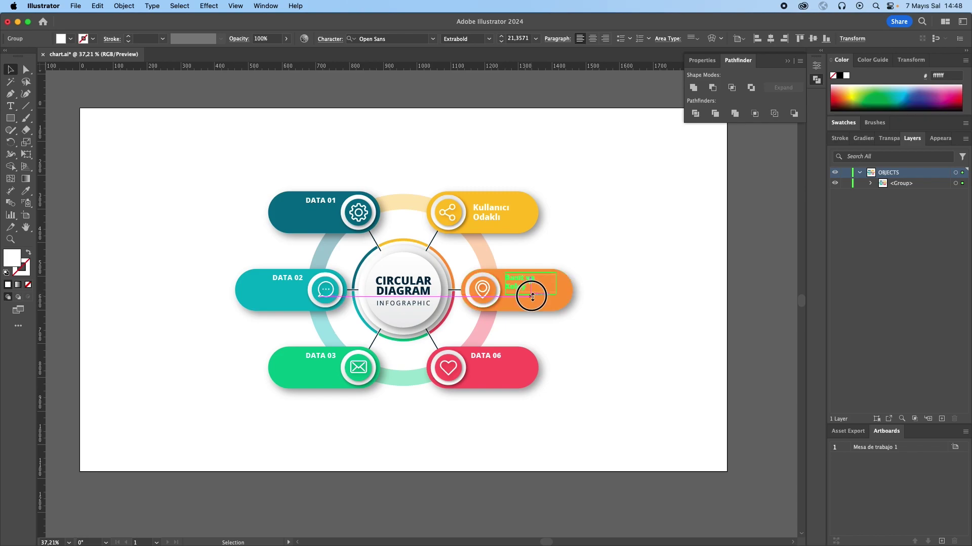
{"action": "mouse_move", "coordinate": [532, 297]}
{"action": "left_mouse_down"}
{"action": "mouse_move", "coordinate": [520, 287]}
{"action": "mouse_move", "coordinate": [520, 296]}
{"action": "left_mouse_up"}
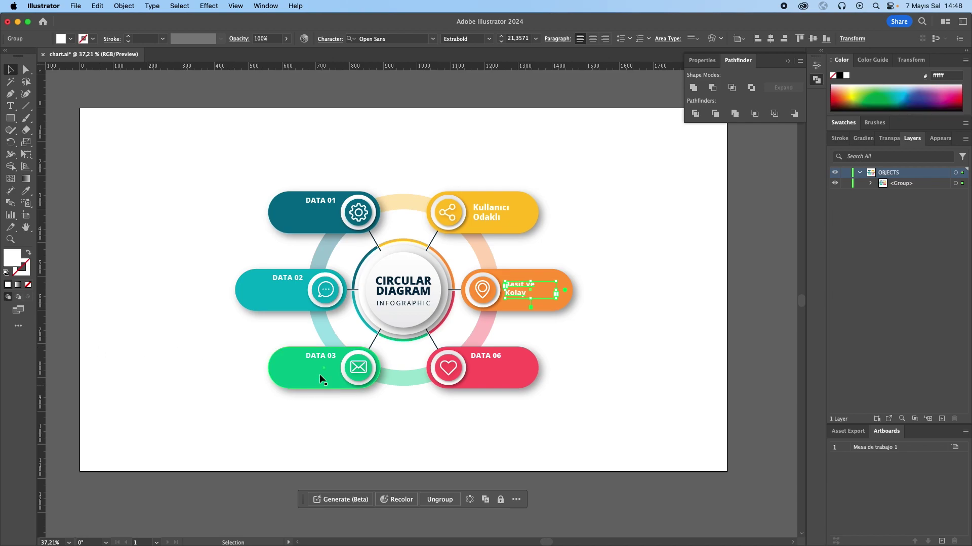
{"action": "left_click", "coordinate": [10, 106]}
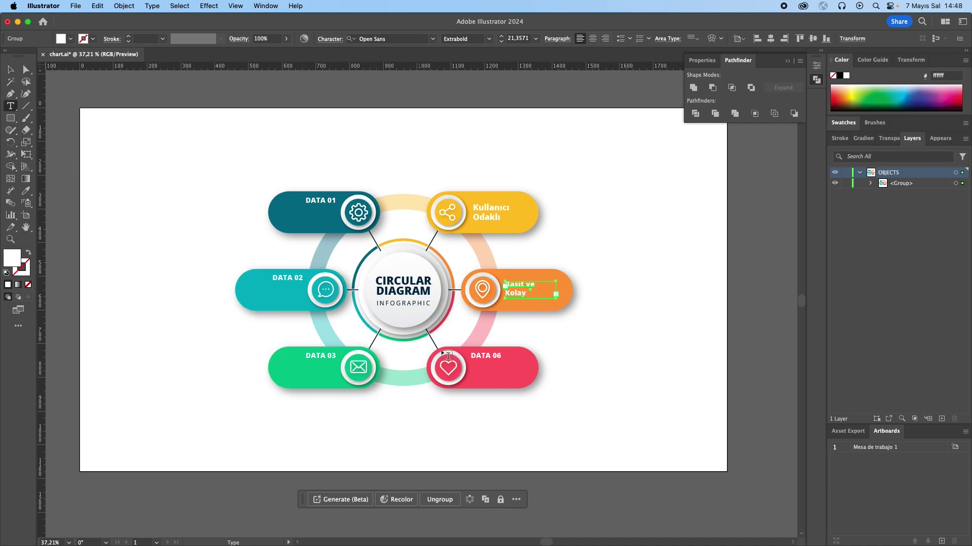
- Replace DATA 06 with 'Görsel Hiyerarşi' and stretch its frame to show both words
{"action": "triple_click", "coordinate": [488, 357]}
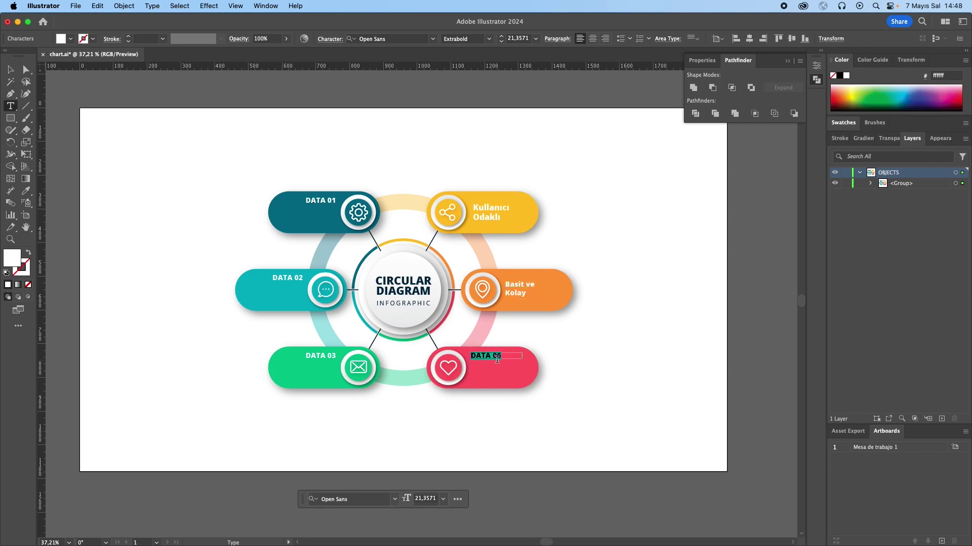
{"action": "type", "text": "Görsel Hiye"}
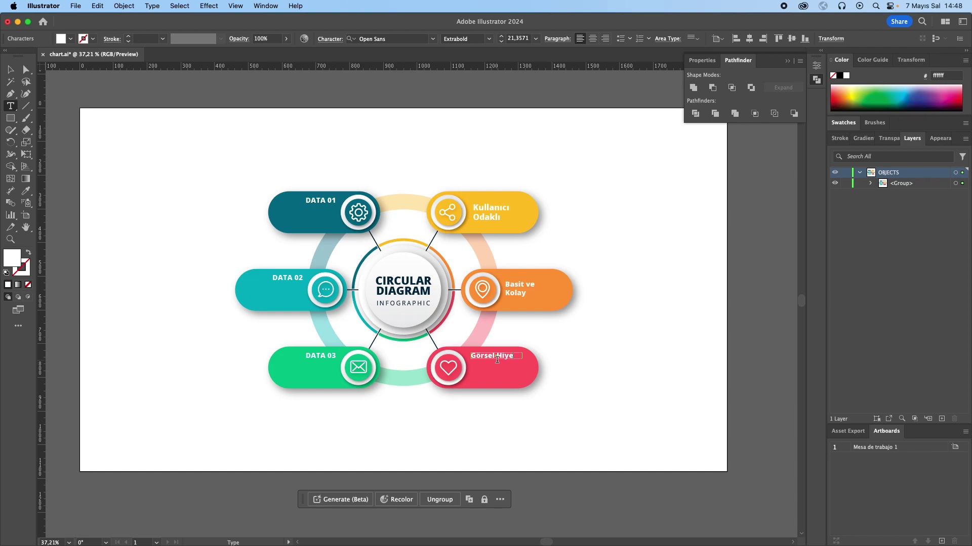
{"action": "type", "text": "ra"}
{"action": "left_click", "coordinate": [10, 70]}
{"action": "left_click", "coordinate": [497, 369]}
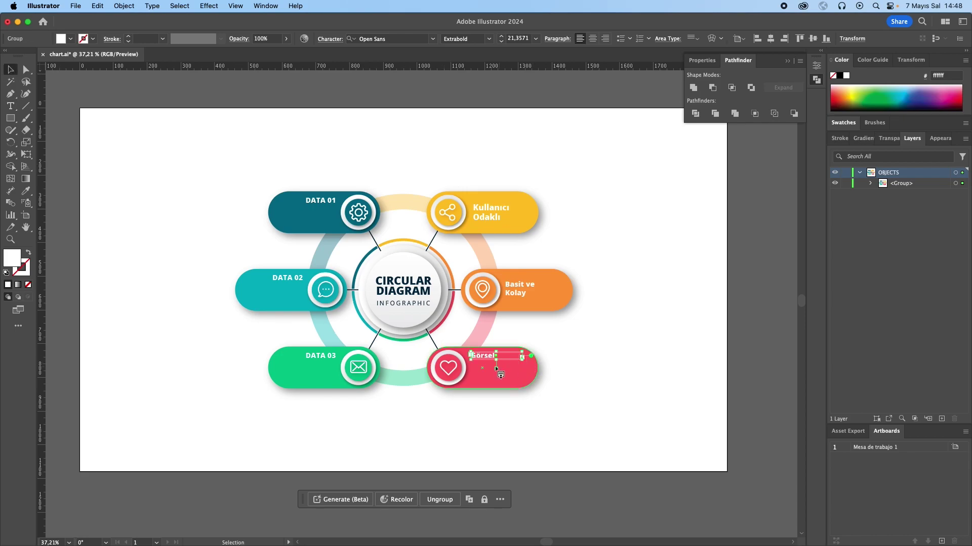
{"action": "left_click_drag", "start_coordinate": [496, 360], "coordinate": [499, 378]}
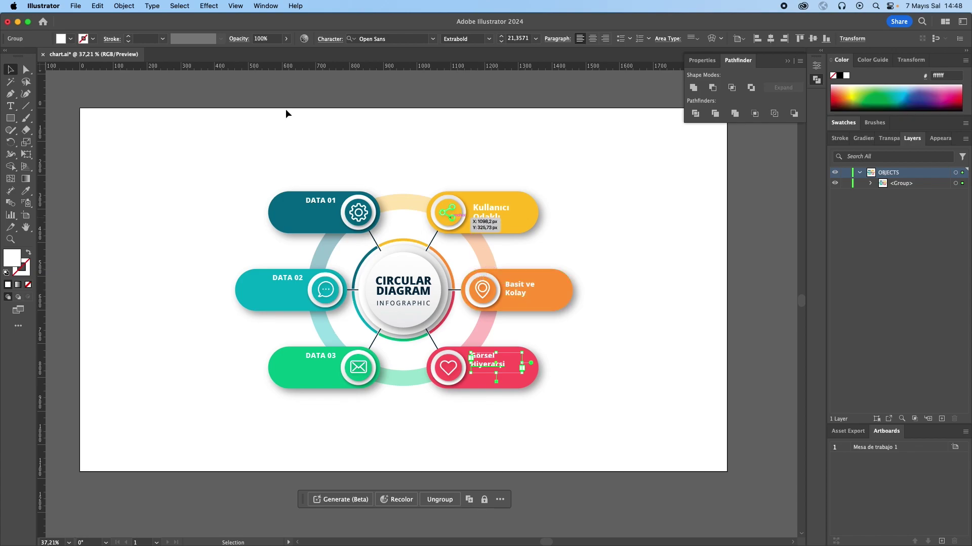
- Set 'Görsel Hiyerarşi' to 24 pt and move it slightly lower in the red pill
{"action": "left_click", "coordinate": [26, 71]}
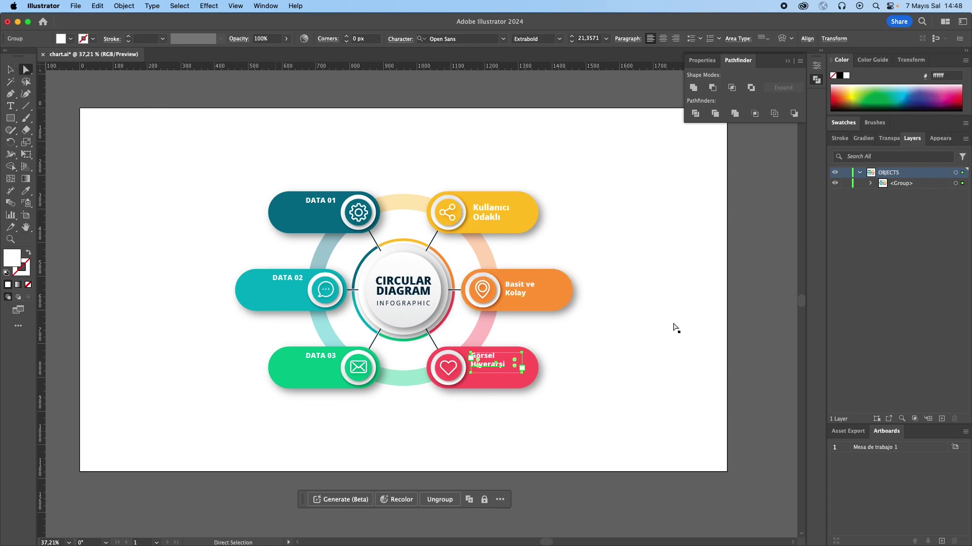
{"action": "left_click", "coordinate": [515, 296]}
{"action": "left_click", "coordinate": [605, 41]}
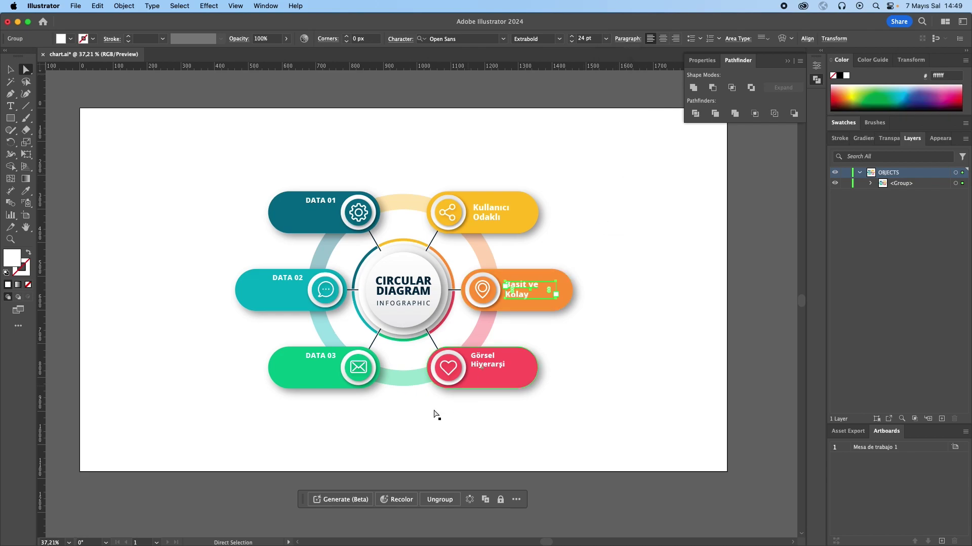
{"action": "left_click", "coordinate": [487, 360]}
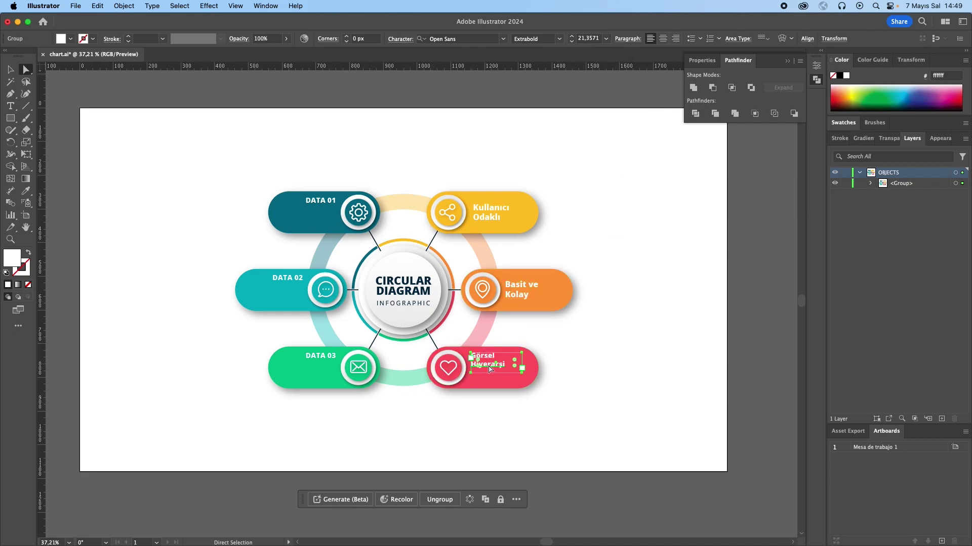
{"action": "left_click", "coordinate": [606, 39]}
{"action": "left_click", "coordinate": [623, 178]}
{"action": "left_click", "coordinate": [10, 70]}
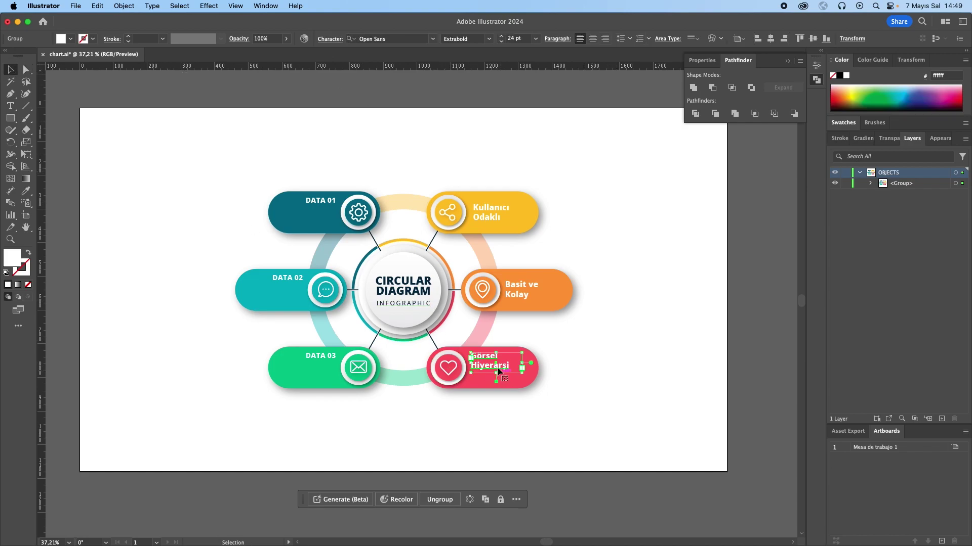
{"action": "left_click_drag", "start_coordinate": [496, 366], "coordinate": [496, 371]}
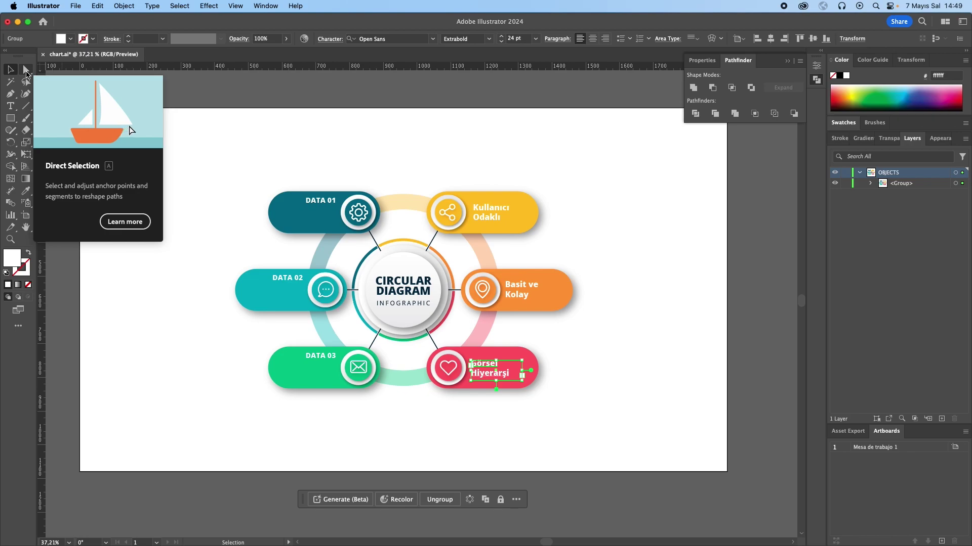
{"action": "left_click", "coordinate": [24, 75]}
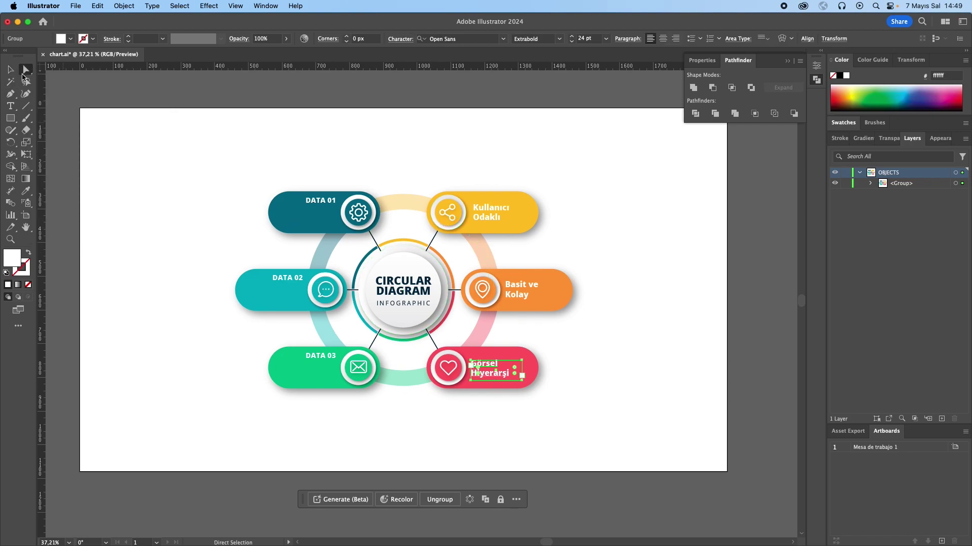
{"action": "left_click", "coordinate": [313, 354]}
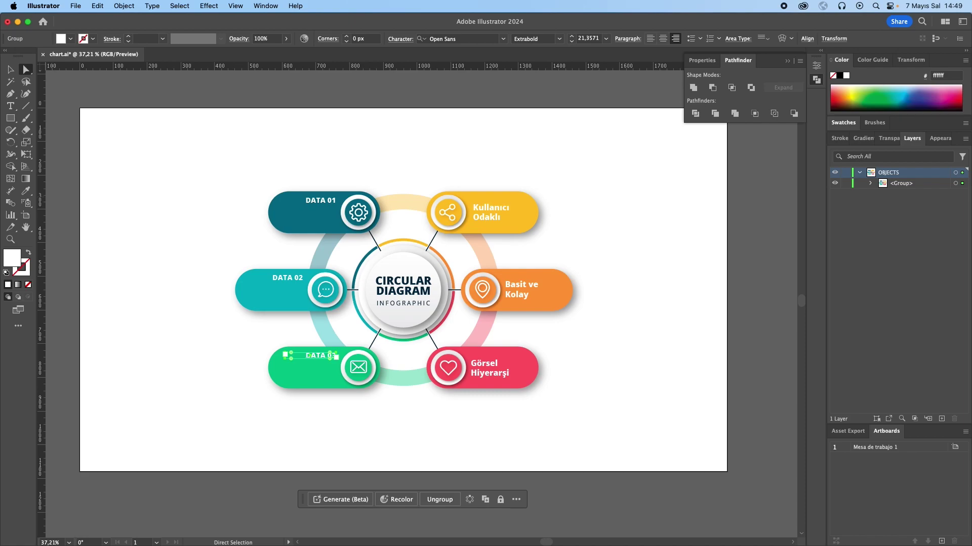
- Replace the DATA 03 label with 'Erişilebilirlik', fixing a typo
{"action": "left_click", "coordinate": [10, 106]}
{"action": "triple_click", "coordinate": [316, 355]}
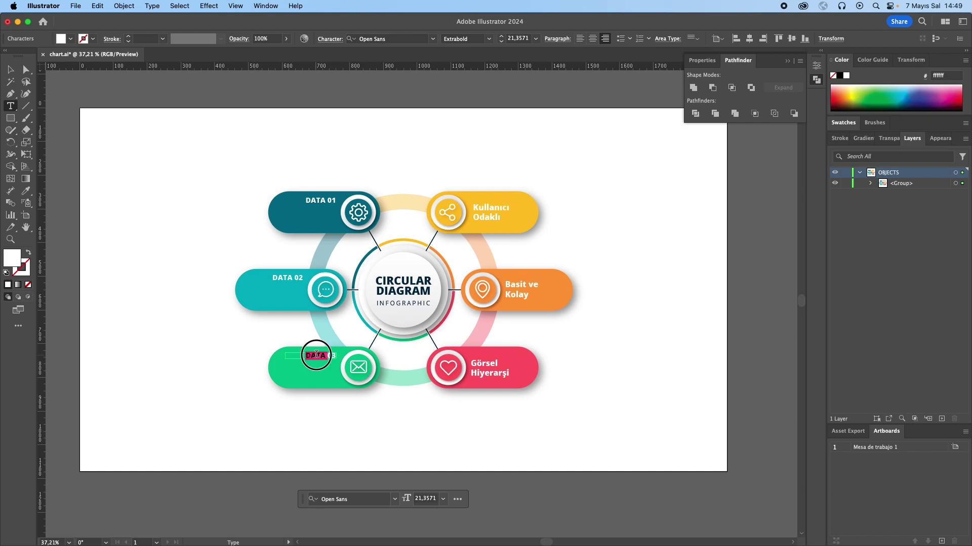
{"action": "type", "text": "Ki"}
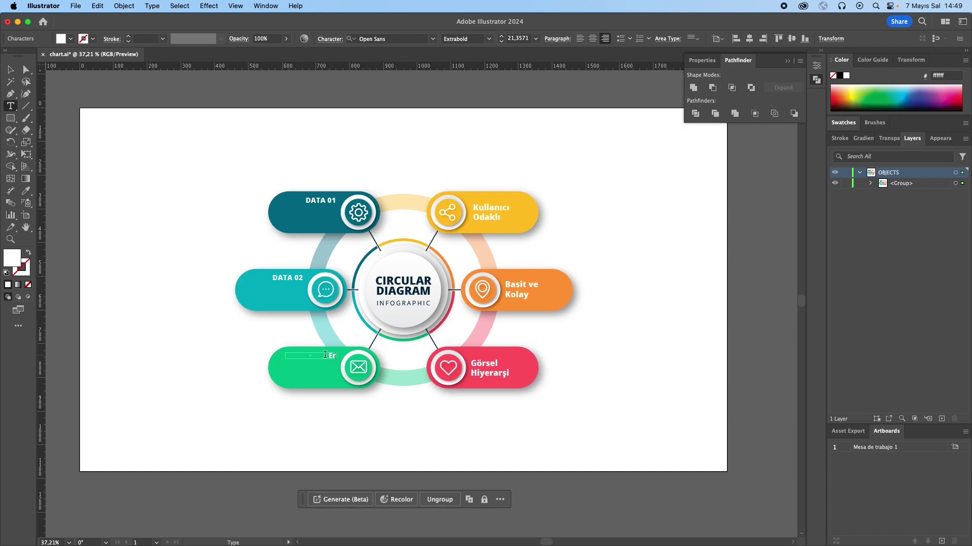
{"action": "type", "text": "şilebil"}
{"action": "type", "text": "irk"}
{"action": "key", "text": "BackSpace"}
{"action": "type", "text": "lik"}
- Set 'Erişilebilirlik' to 24 pt, enlarge its frame, and move it down in the green pill
{"action": "double_click", "coordinate": [324, 355]}
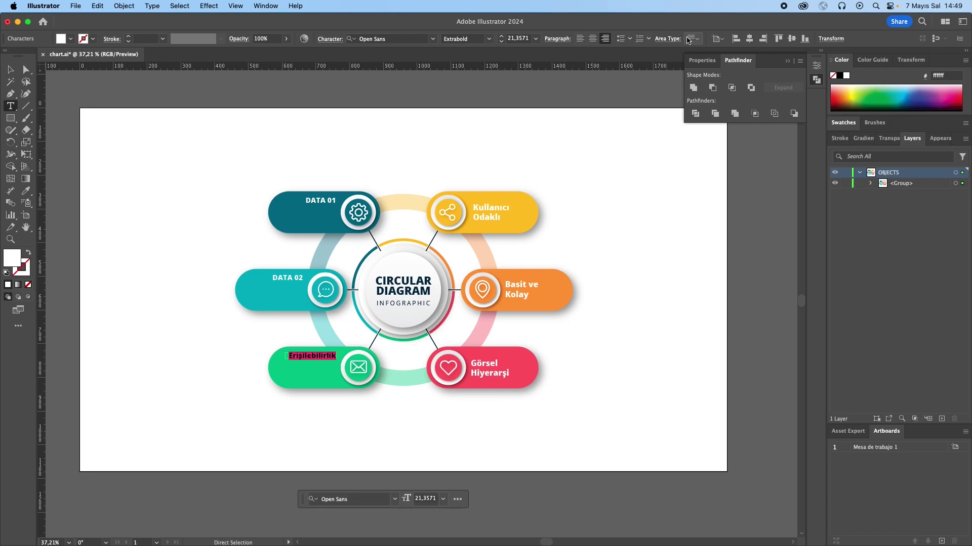
{"action": "left_click", "coordinate": [535, 39]}
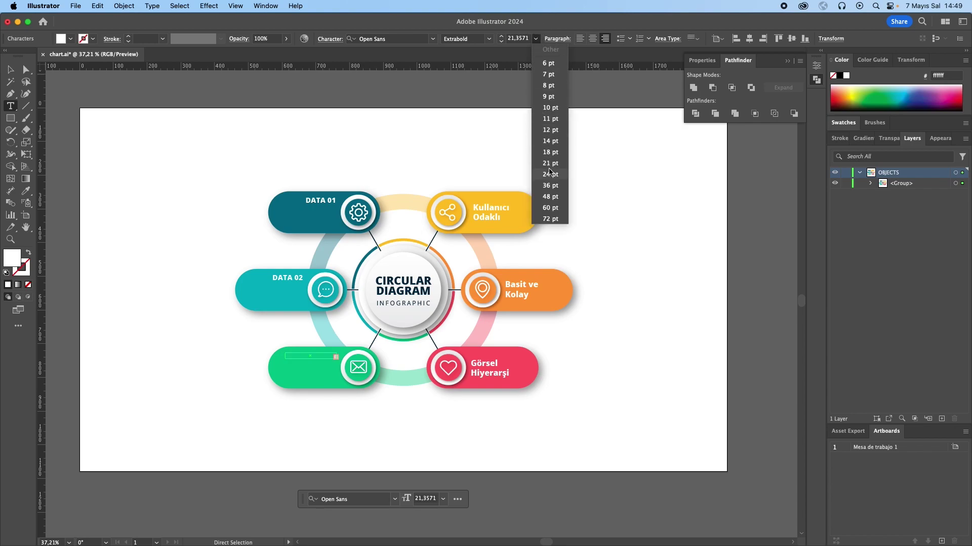
{"action": "left_click", "coordinate": [551, 174]}
{"action": "left_click", "coordinate": [10, 70]}
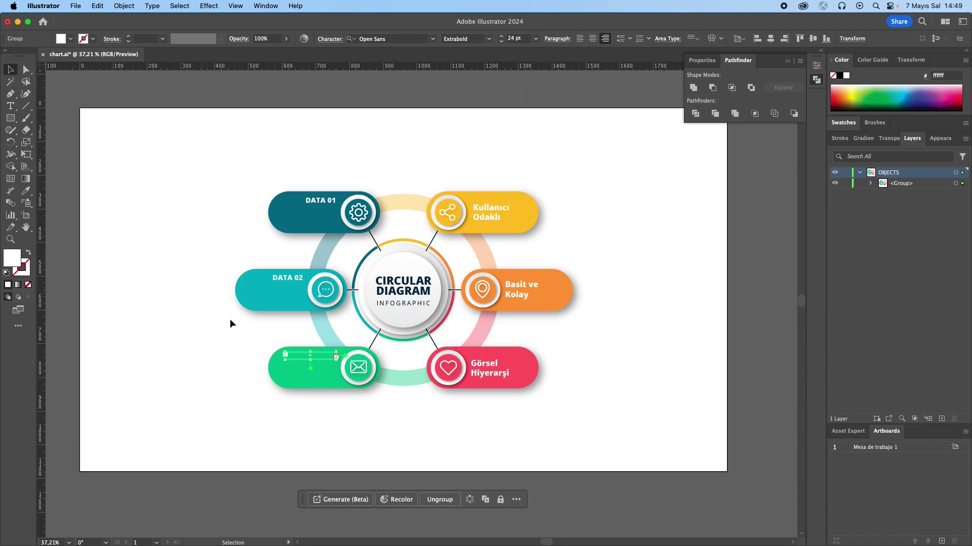
{"action": "left_click_drag", "start_coordinate": [313, 360], "coordinate": [310, 379]}
{"action": "left_click_drag", "start_coordinate": [300, 360], "coordinate": [307, 370]}
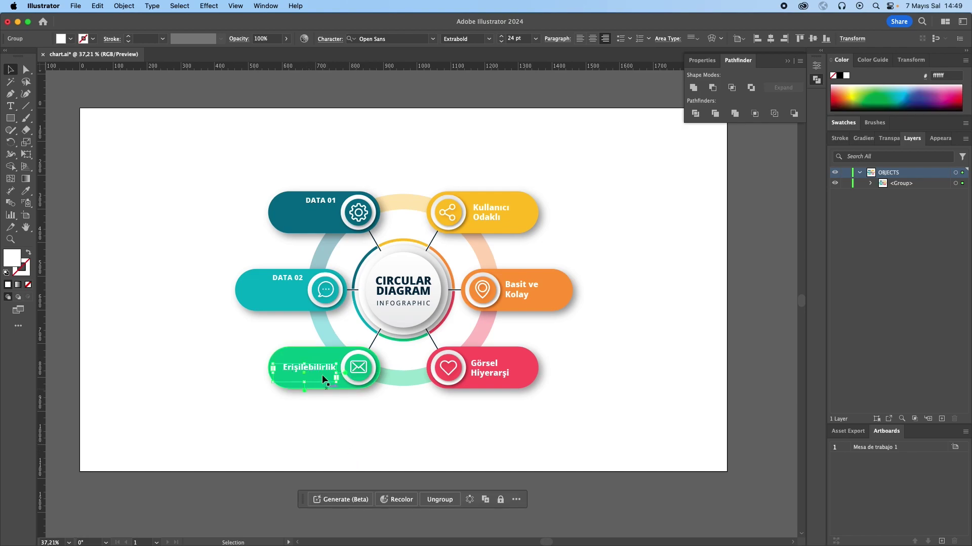
{"action": "left_click", "coordinate": [10, 106]}
- Retype the DATA 02 label as 'Test ve İyileştirme'
{"action": "triple_click", "coordinate": [289, 278]}
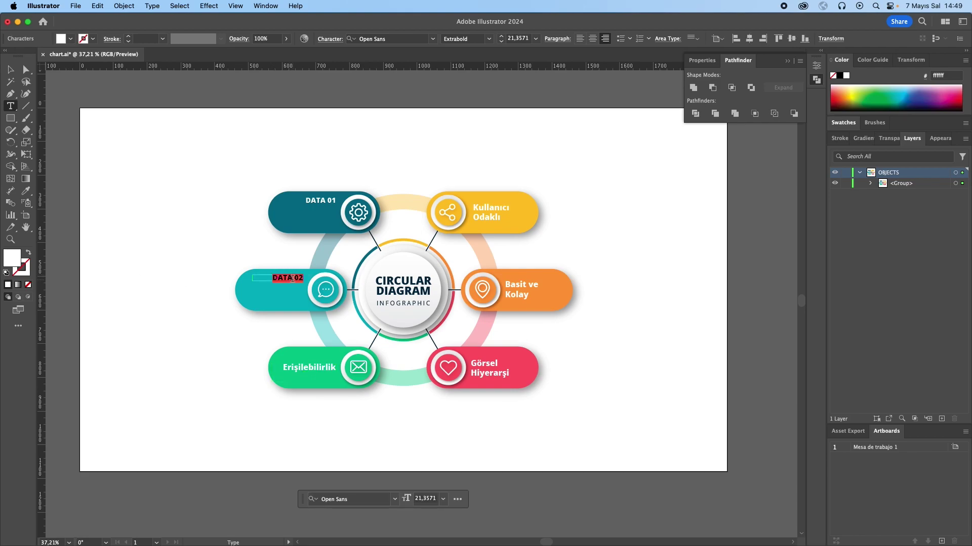
{"action": "type", "text": "Test "}
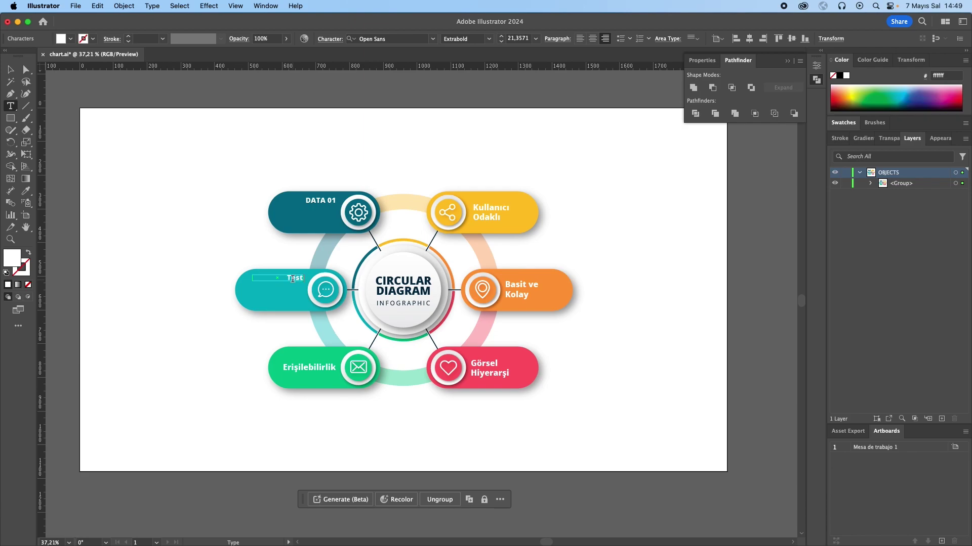
{"action": "type", "text": "ve İ"}
{"action": "type", "text": "yil"}
{"action": "key", "text": "BackSpace"}
{"action": "key", "text": "BackSpace"}
{"action": "key", "text": "BackSpace"}
{"action": "key", "text": "Escape"}
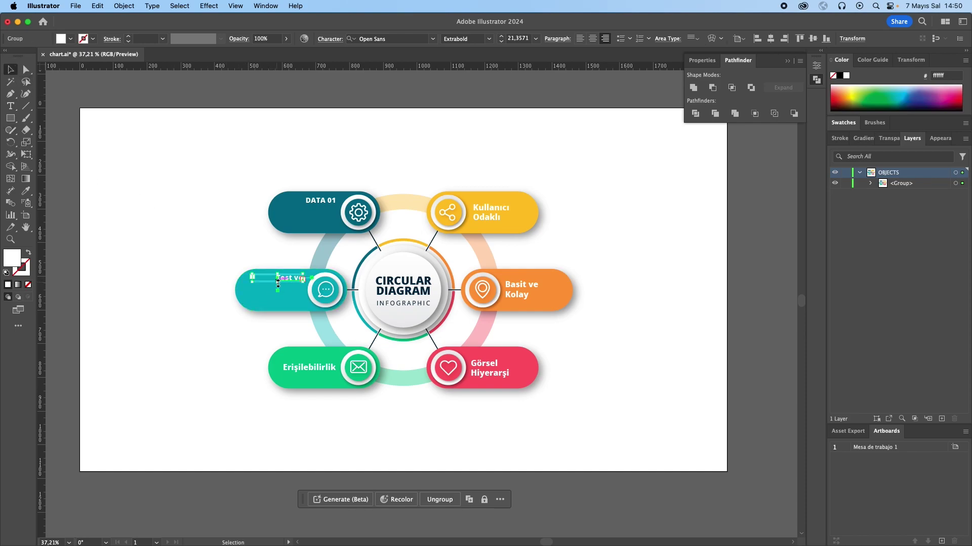
- Make the teal label's frame taller, set it to 24 pt, and nudge it down to centre
{"action": "left_click_drag", "start_coordinate": [278, 282], "coordinate": [278, 303]}
{"action": "left_click", "coordinate": [537, 39]}
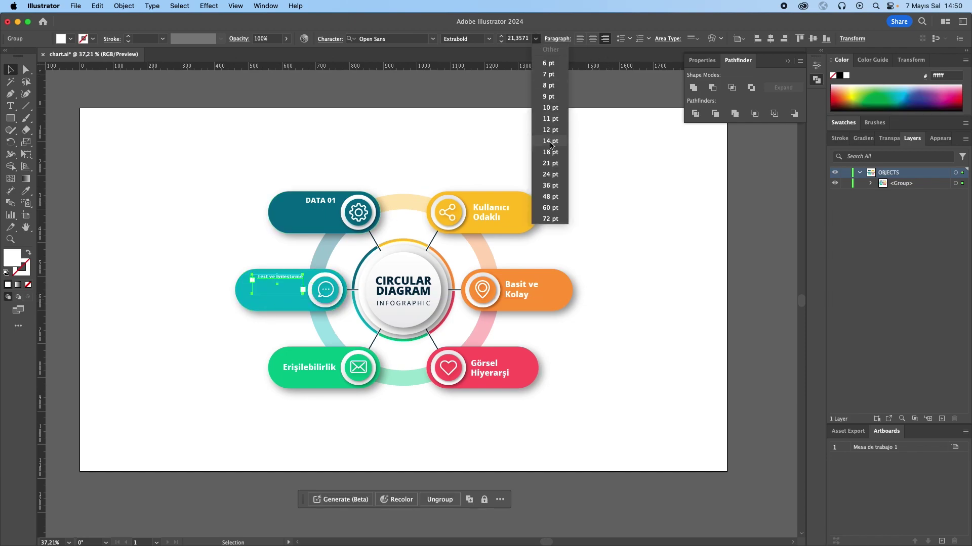
{"action": "left_click", "coordinate": [554, 177]}
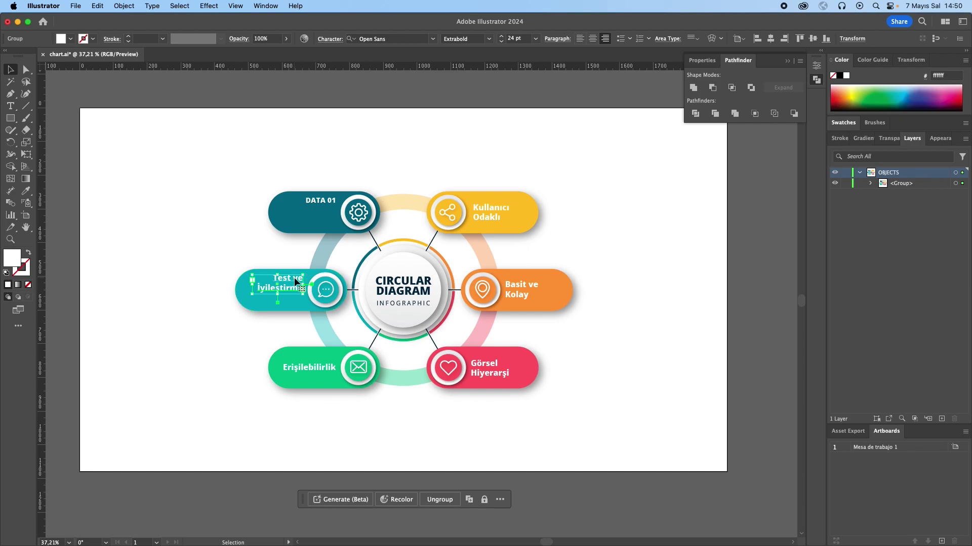
{"action": "left_click_drag", "start_coordinate": [293, 278], "coordinate": [295, 287]}
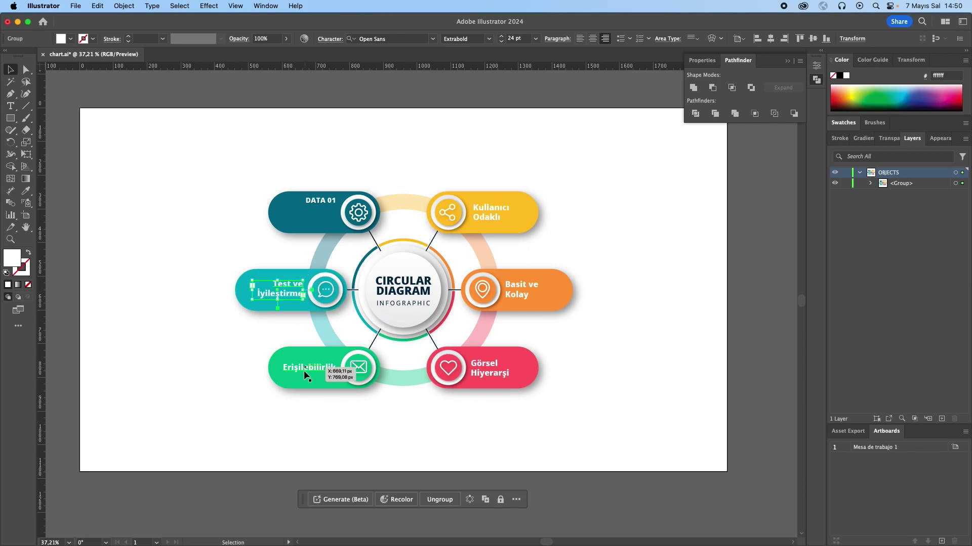
{"action": "left_click", "coordinate": [26, 70]}
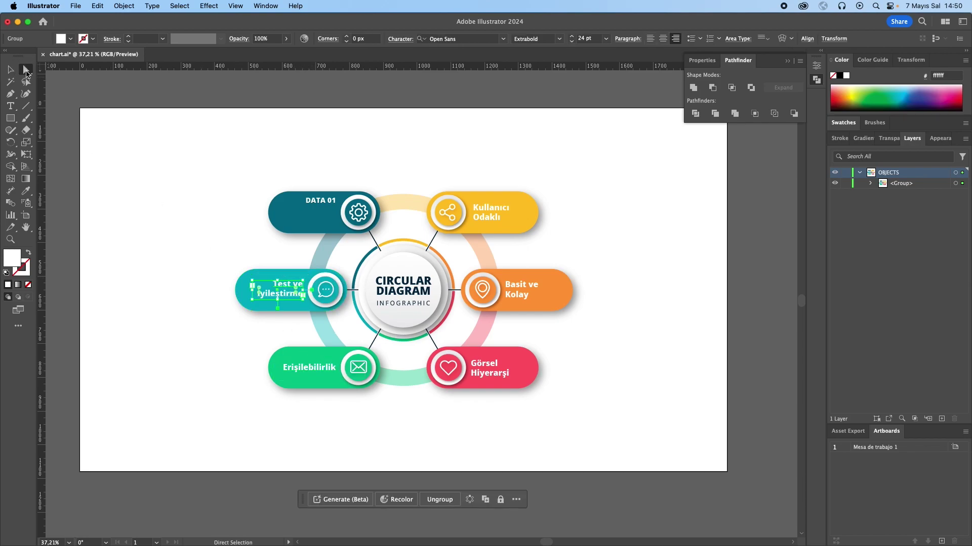
{"action": "left_click", "coordinate": [318, 366]}
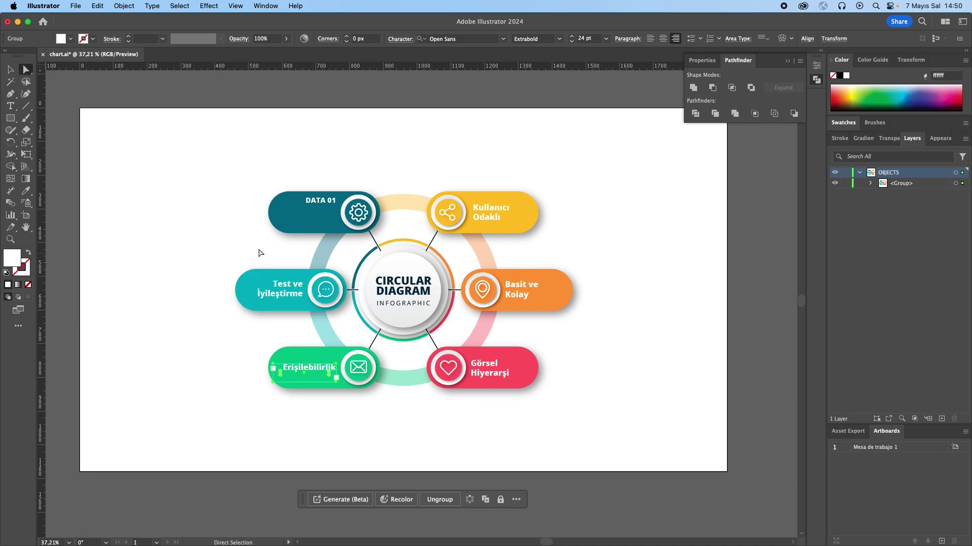
{"action": "left_click", "coordinate": [322, 214]}
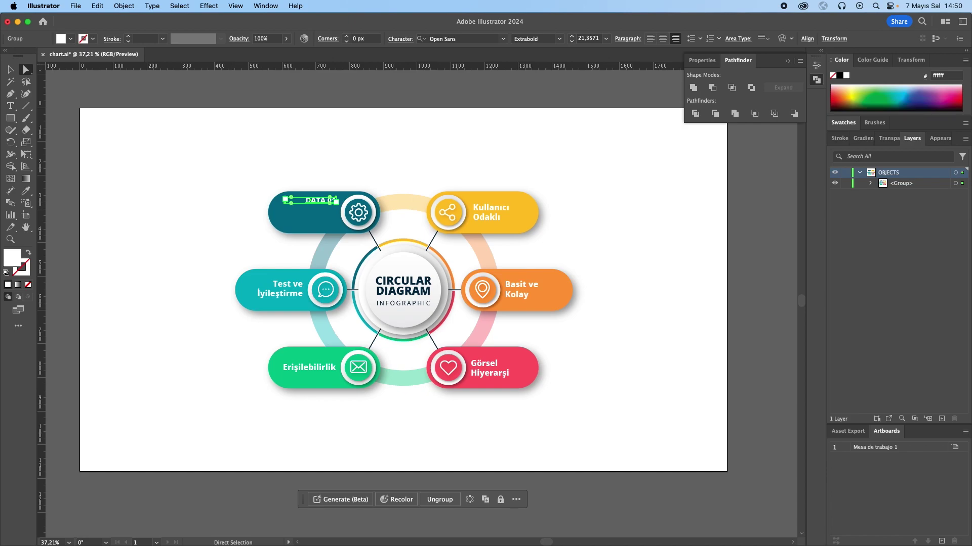
- Retype the DATA 01 label as 'Sürekli Gelişim'
{"action": "left_click", "coordinate": [10, 106]}
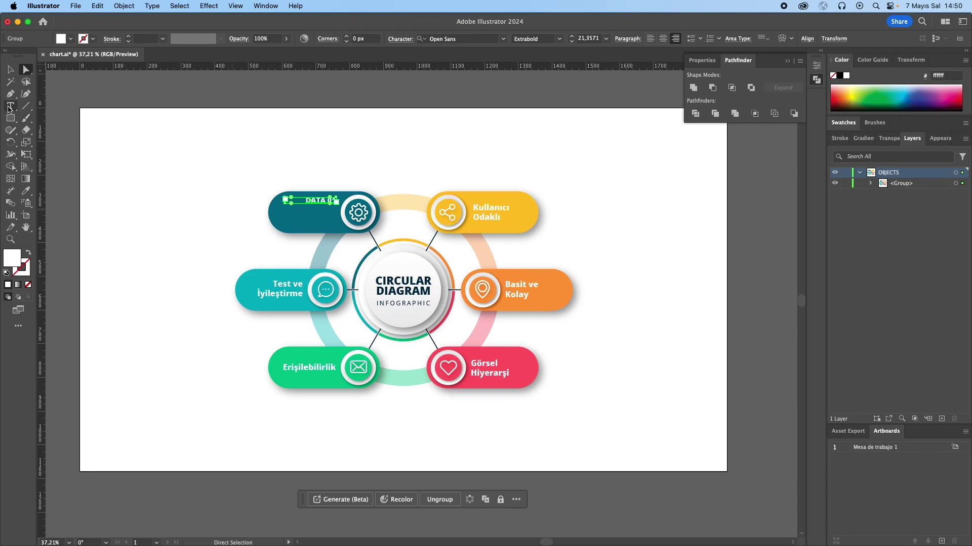
{"action": "triple_click", "coordinate": [322, 200]}
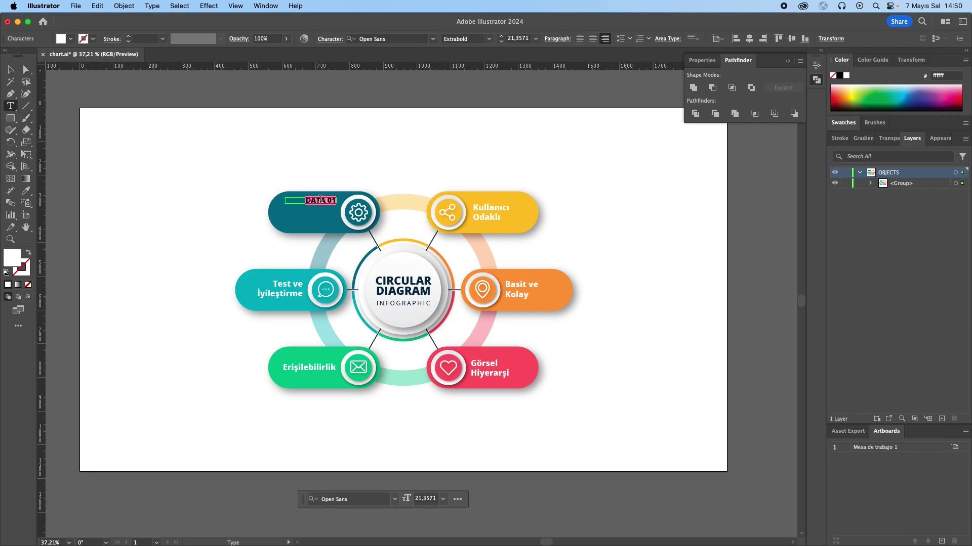
{"action": "type", "text": "Sürekli"}
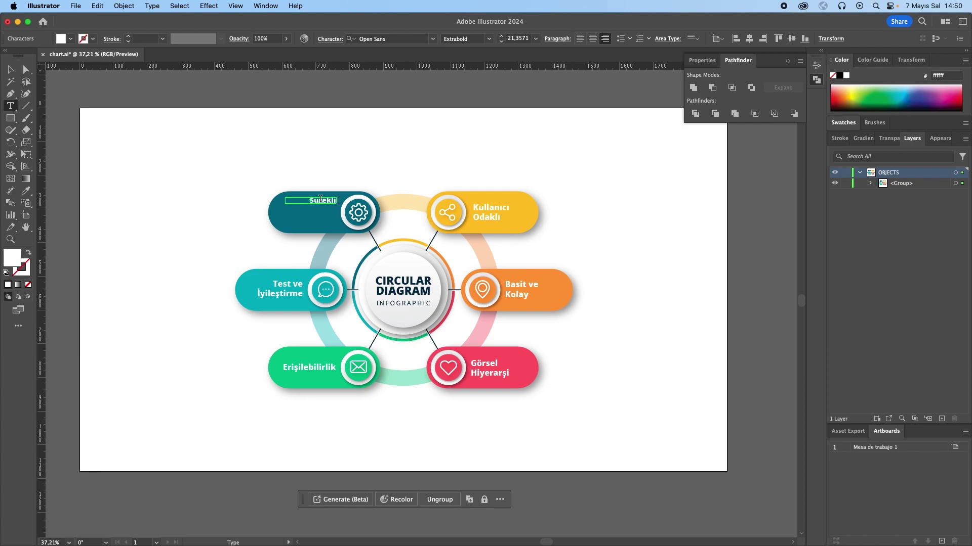
{"action": "type", "text": " Gelişi"}
{"action": "key", "text": "BackSpace"}
{"action": "key", "text": "BackSpace"}
{"action": "key", "text": "BackSpace"}
- Stretch the frame, set 'Sürekli Gelişim' to 24 pt, and nudge it down in its pill
{"action": "left_click", "coordinate": [10, 69]}
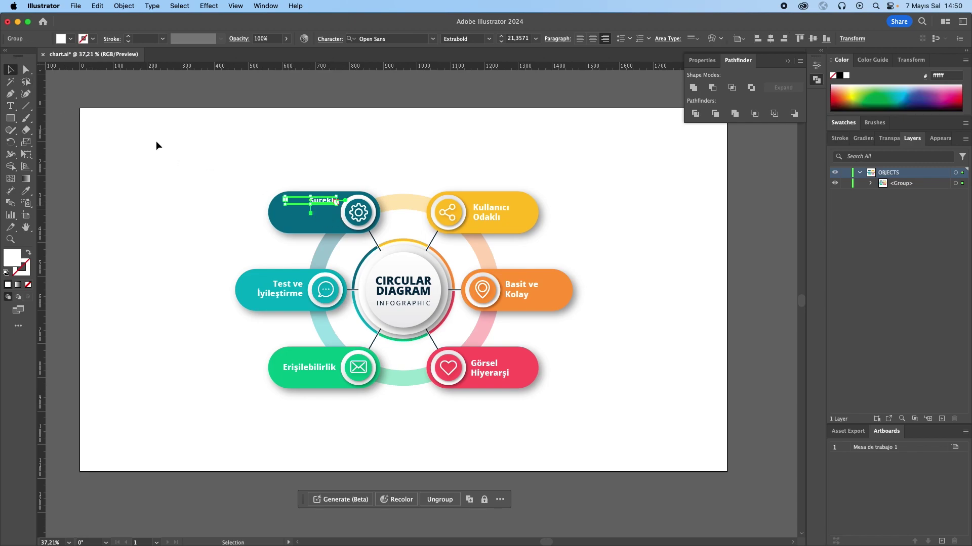
{"action": "left_click", "coordinate": [312, 216]}
{"action": "left_click_drag", "start_coordinate": [312, 216], "coordinate": [310, 229]}
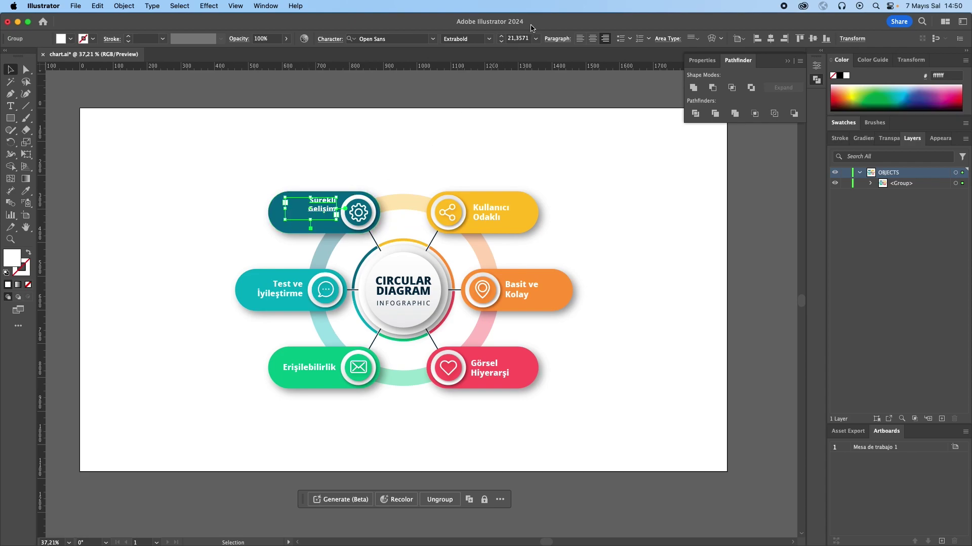
{"action": "left_click", "coordinate": [536, 41]}
{"action": "left_click", "coordinate": [544, 177]}
{"action": "left_click_drag", "start_coordinate": [324, 215], "coordinate": [324, 220]}
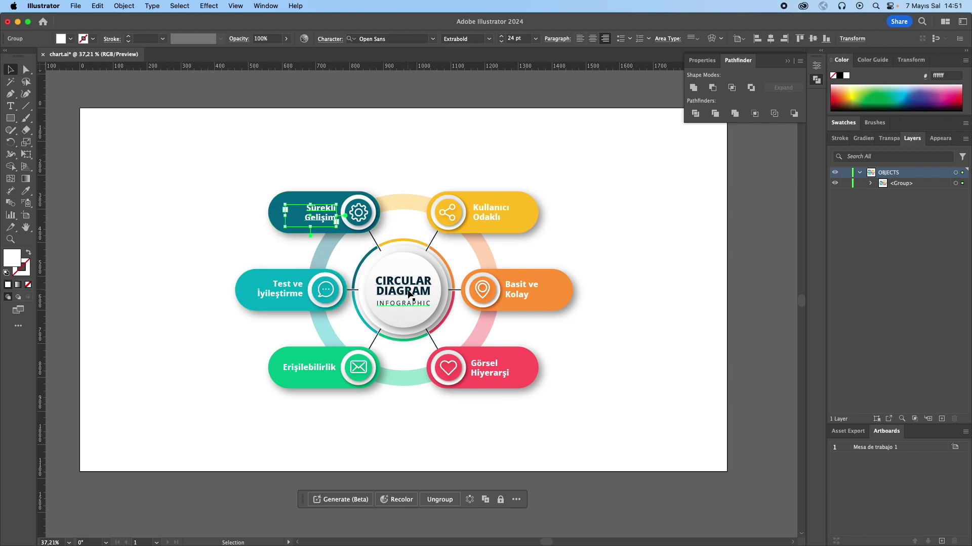
- Delete the centre CIRCULAR DIAGRAM INFOGRAPHIC title text with Direct Selection
{"action": "left_click", "coordinate": [26, 69]}
{"action": "left_click", "coordinate": [404, 292]}
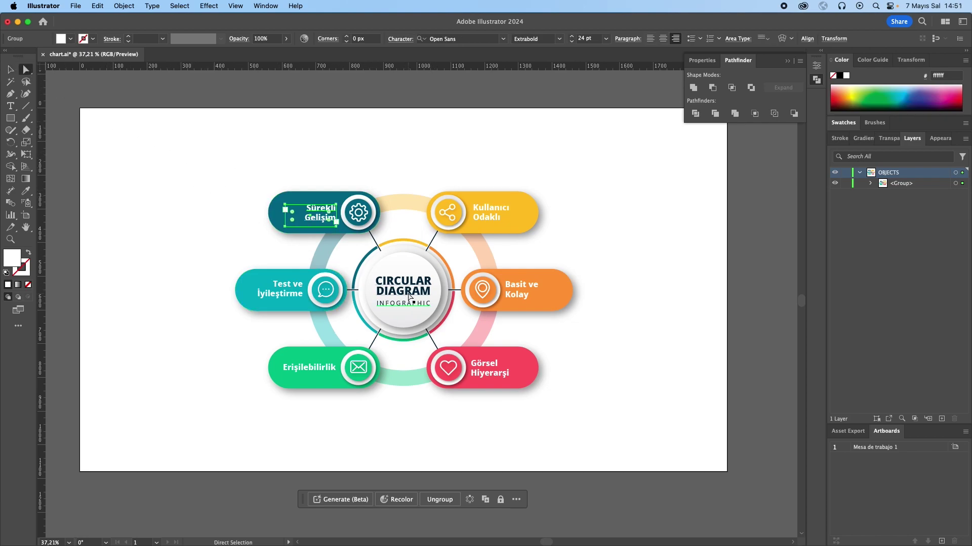
{"action": "key", "text": "Delete"}
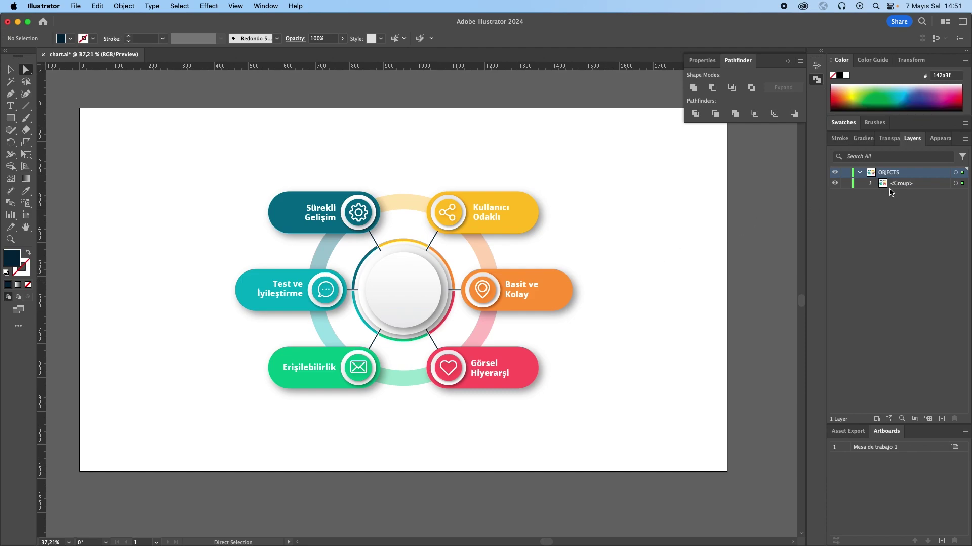
- Ungroup the diagram into the pills group and the centre ring group, checking the ring's visibility
{"action": "left_click", "coordinate": [951, 184]}
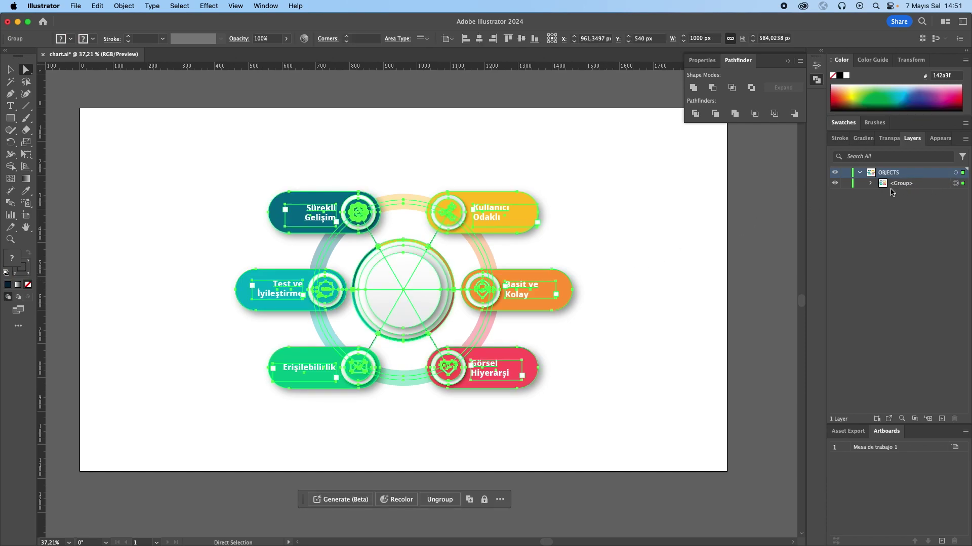
{"action": "key", "text": "super+shift+g"}
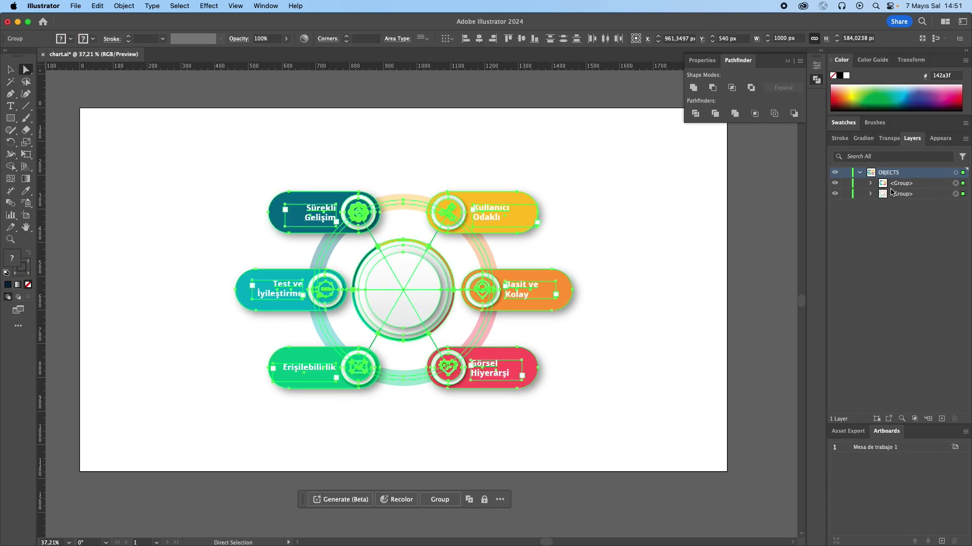
{"action": "left_click", "coordinate": [835, 194]}
{"action": "left_click", "coordinate": [835, 195]}
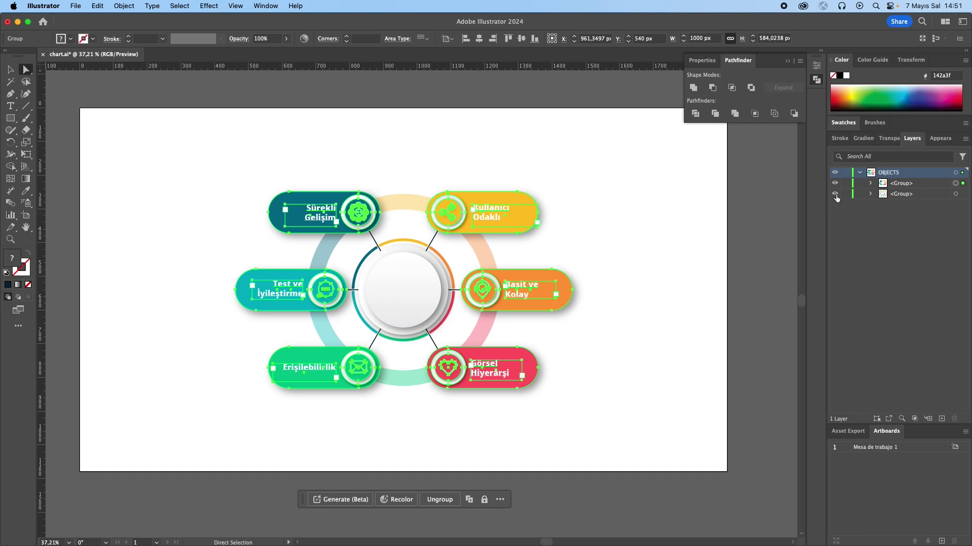
{"action": "left_click", "coordinate": [834, 194]}
{"action": "left_click", "coordinate": [835, 194]}
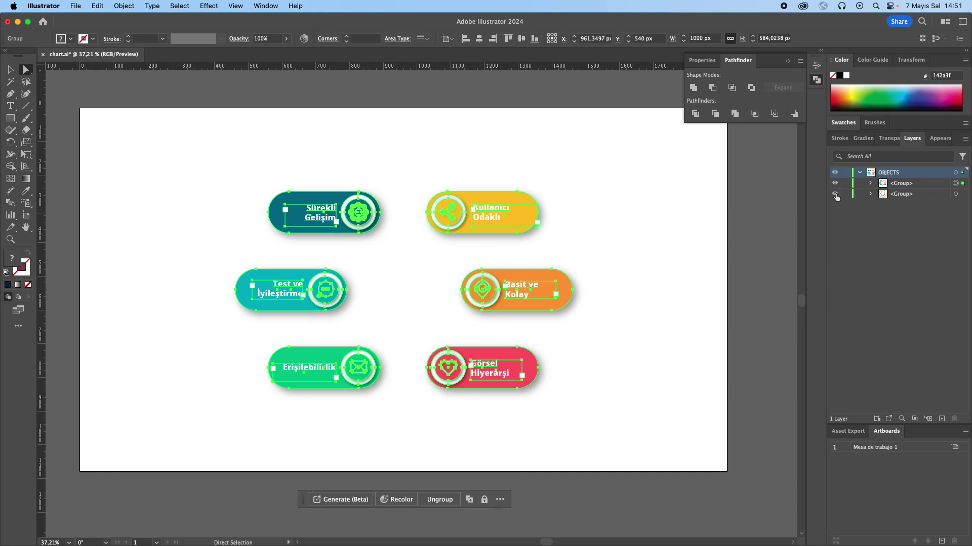
{"action": "left_click", "coordinate": [835, 194]}
{"action": "left_click", "coordinate": [835, 194]}
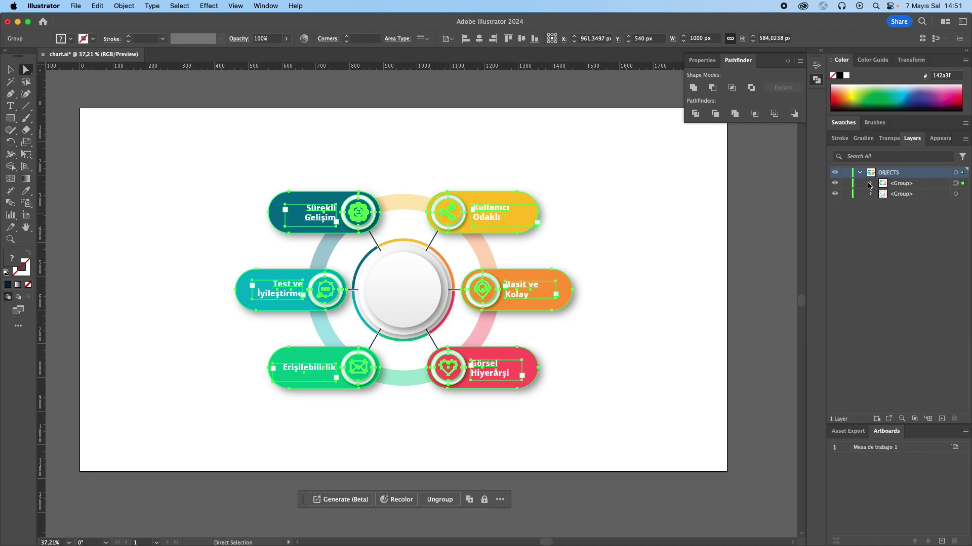
- Ungroup the pills group into six separate pill groups
{"action": "left_click", "coordinate": [870, 184]}
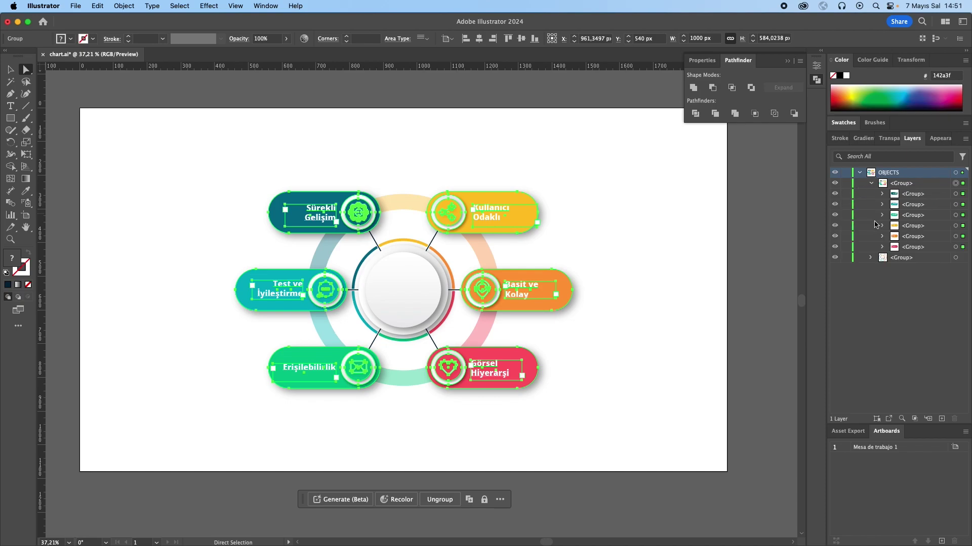
{"action": "left_click", "coordinate": [956, 193]}
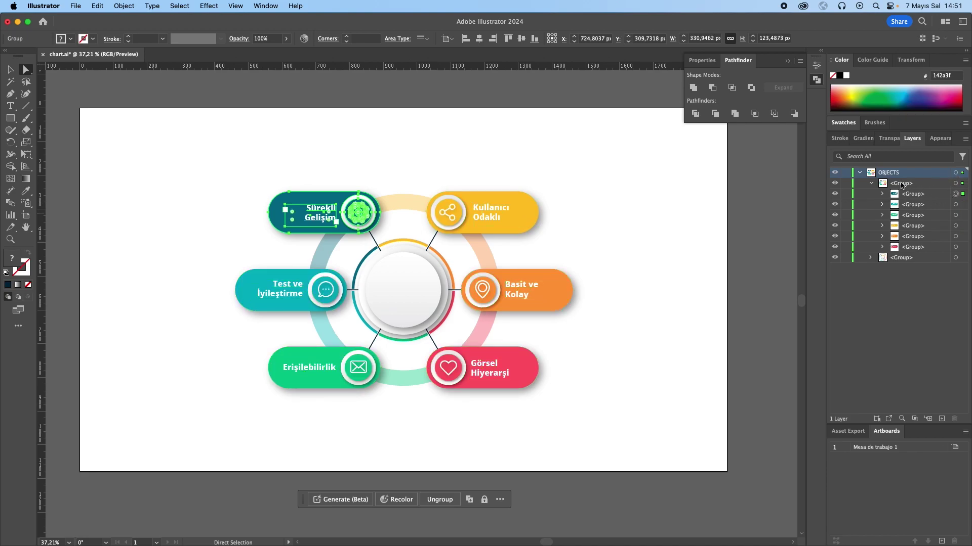
{"action": "left_click", "coordinate": [871, 184]}
{"action": "left_click", "coordinate": [956, 183]}
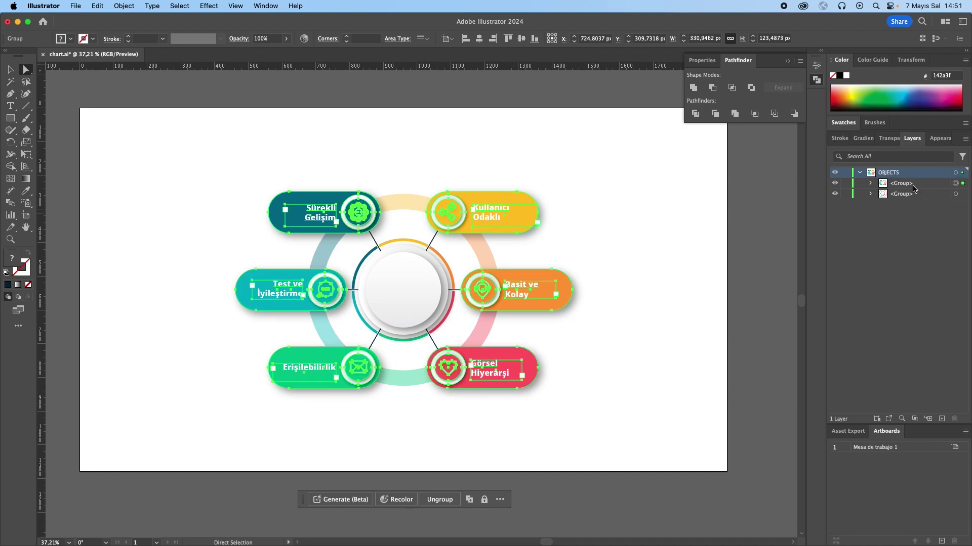
{"action": "left_click", "coordinate": [902, 184]}
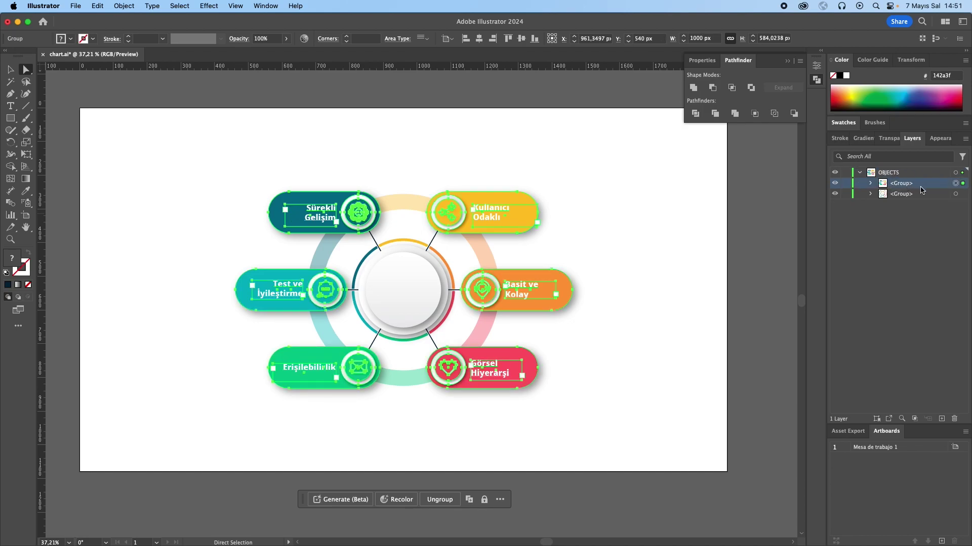
{"action": "key", "text": "super+shift+g"}
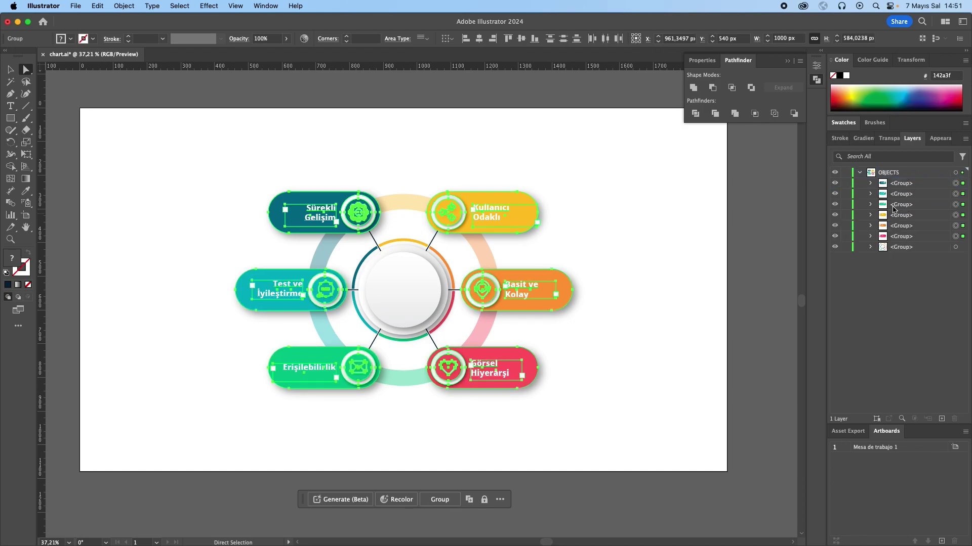
- Toggle pill visibility to identify Sürekli Gelişim and Erişilebilirlik, then collapse OBJECTS
{"action": "left_click", "coordinate": [835, 184]}
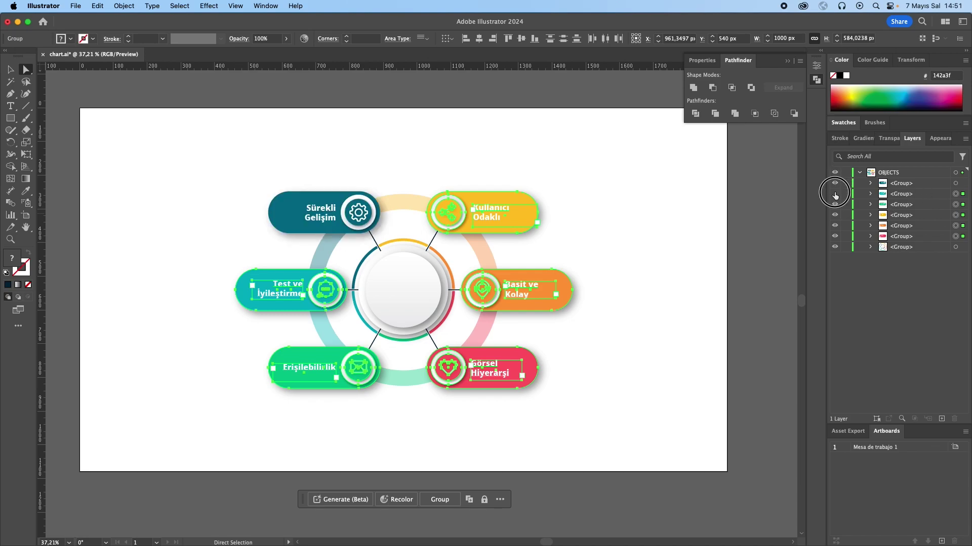
{"action": "left_click", "coordinate": [834, 194]}
{"action": "left_click", "coordinate": [834, 206]}
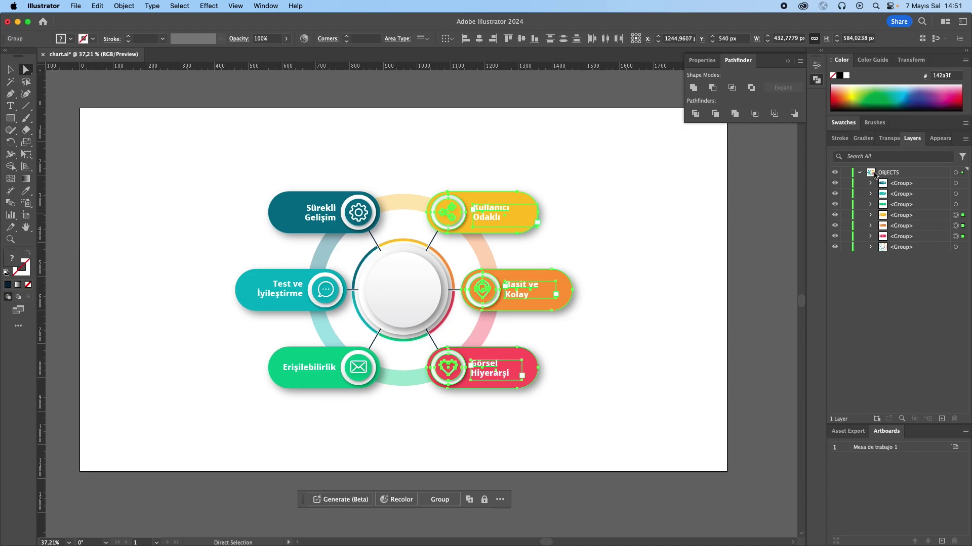
{"action": "left_click", "coordinate": [861, 173]}
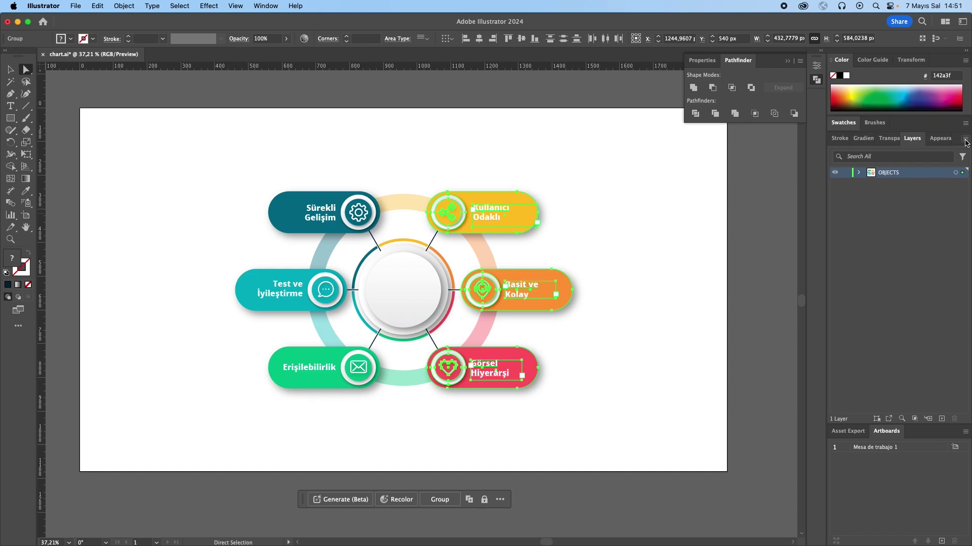
- Release the OBJECTS artwork to layers (Sequence) and move Layer 2 to the top level
{"action": "left_click", "coordinate": [966, 142]}
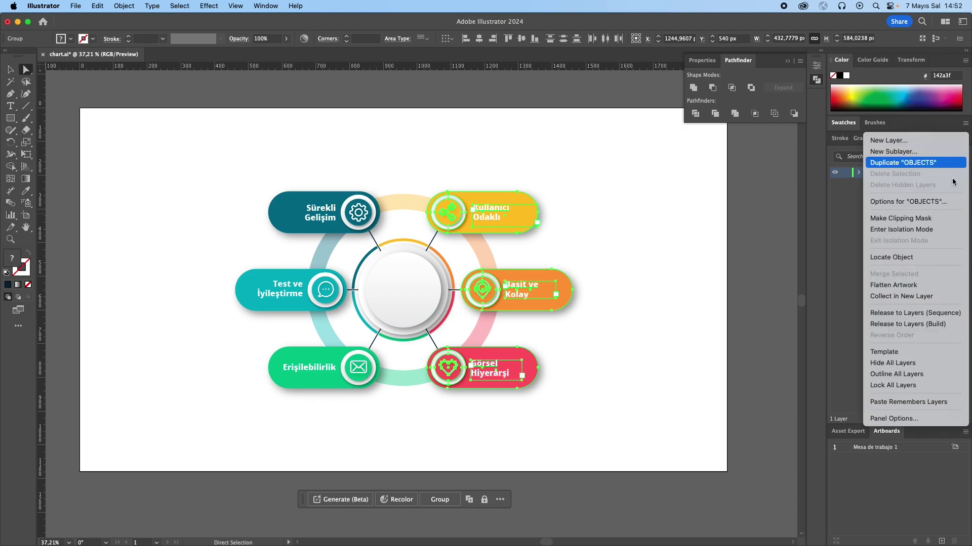
{"action": "left_click", "coordinate": [904, 312]}
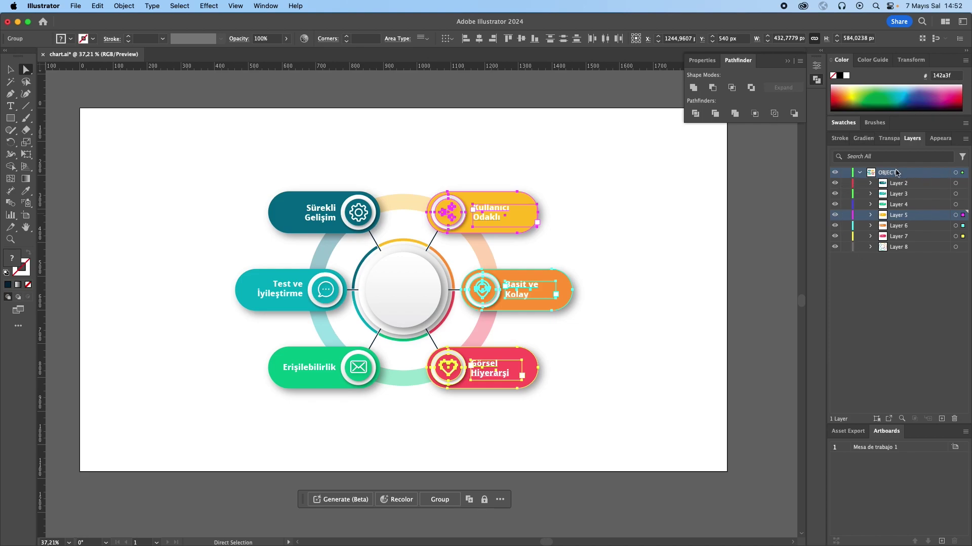
{"action": "left_click", "coordinate": [955, 184]}
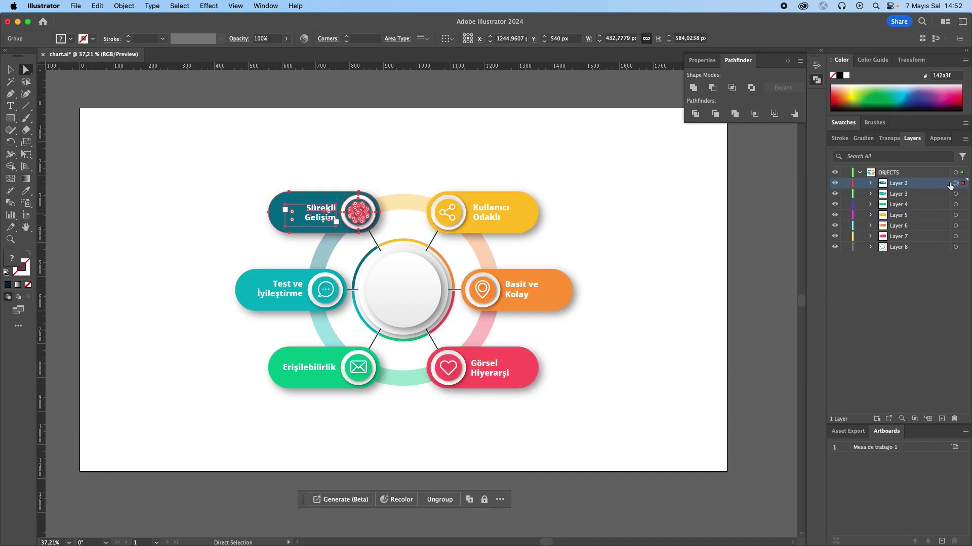
{"action": "mouse_move", "coordinate": [926, 184]}
{"action": "left_mouse_down"}
{"action": "mouse_move", "coordinate": [924, 170]}
{"action": "mouse_move", "coordinate": [916, 188]}
{"action": "mouse_move", "coordinate": [931, 200]}
{"action": "mouse_move", "coordinate": [911, 234]}
{"action": "left_mouse_up"}
- Move Layers 3 through 8 out of OBJECTS to the top level
{"action": "left_click", "coordinate": [955, 194]}
{"action": "left_click", "coordinate": [956, 204]}
{"action": "left_click", "coordinate": [955, 215]}
{"action": "left_click", "coordinate": [956, 225]}
{"action": "left_click", "coordinate": [955, 236]}
{"action": "left_click", "coordinate": [929, 247]}
{"action": "left_click", "coordinate": [955, 248]}
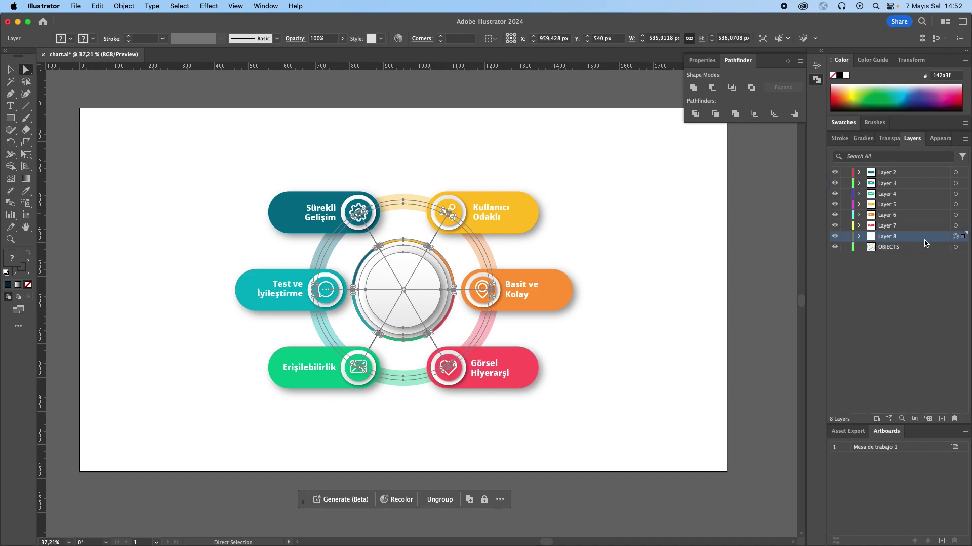
- Delete Layer 8 with the centre circle and ring, confirming Yes
{"action": "left_click", "coordinate": [955, 248]}
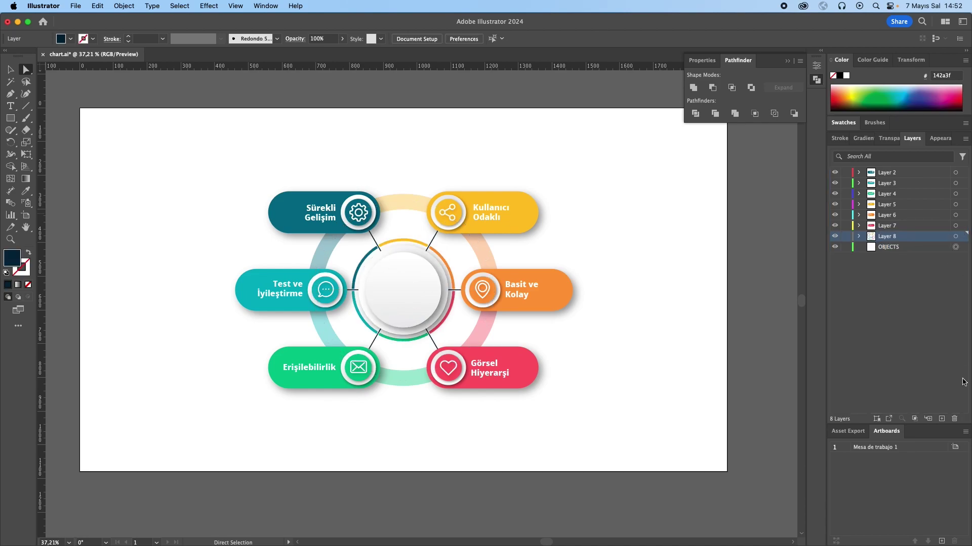
{"action": "left_click", "coordinate": [954, 419]}
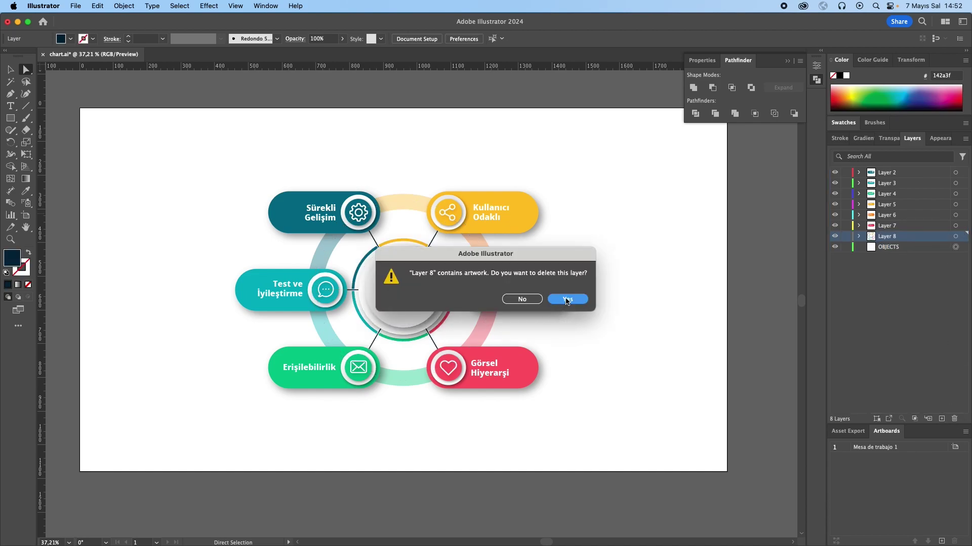
{"action": "left_click", "coordinate": [568, 300]}
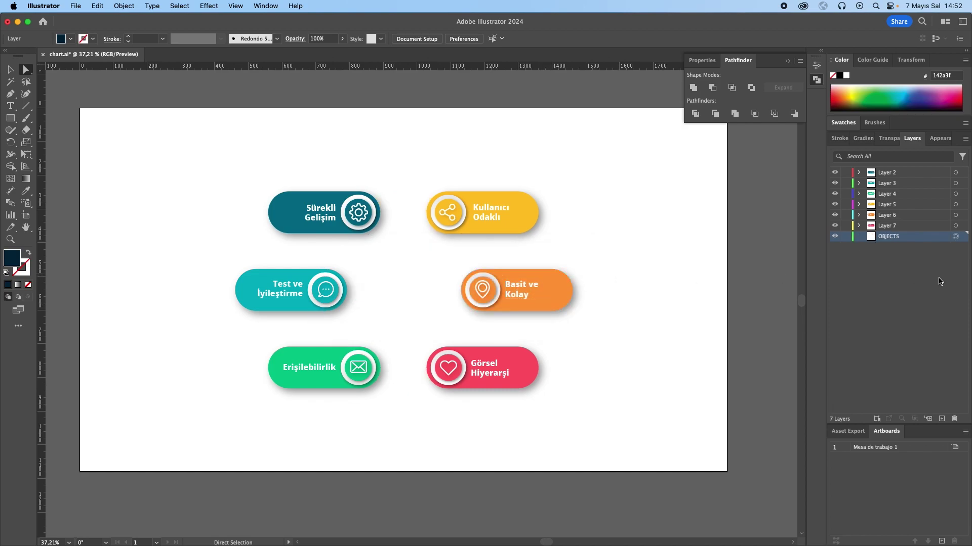
- Undo the Layer 8 deletion and delete the empty OBJECTS layer
{"action": "key", "text": "super+z"}
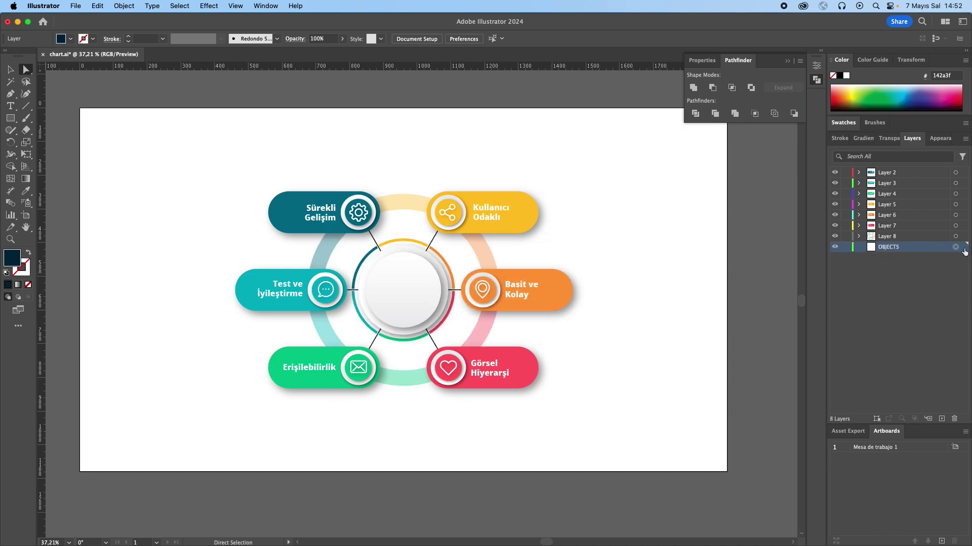
{"action": "left_click", "coordinate": [895, 269]}
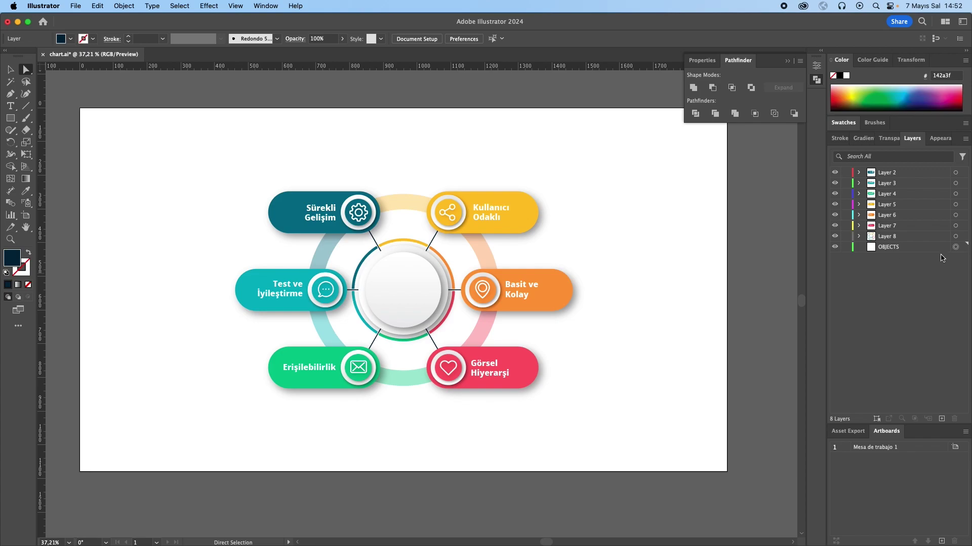
{"action": "left_click", "coordinate": [911, 246]}
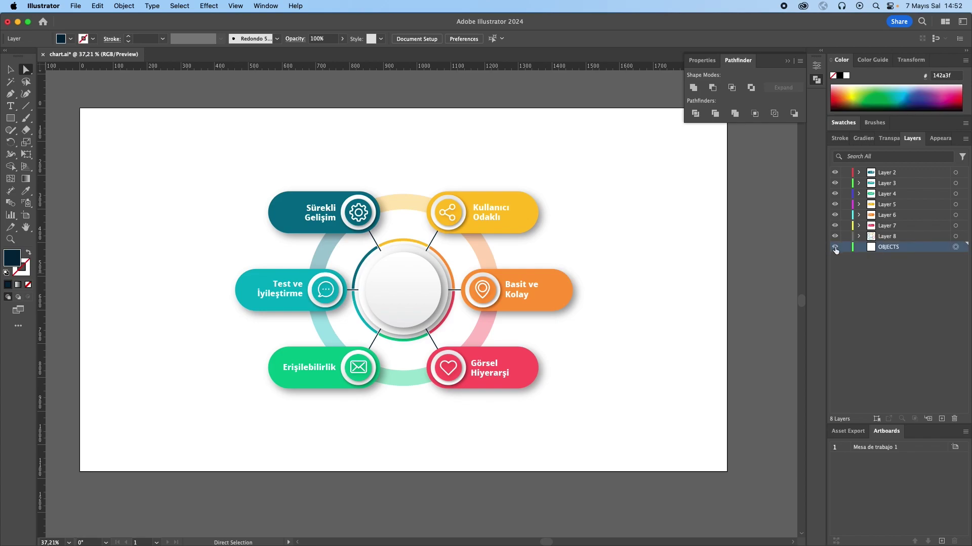
{"action": "left_click", "coordinate": [933, 269]}
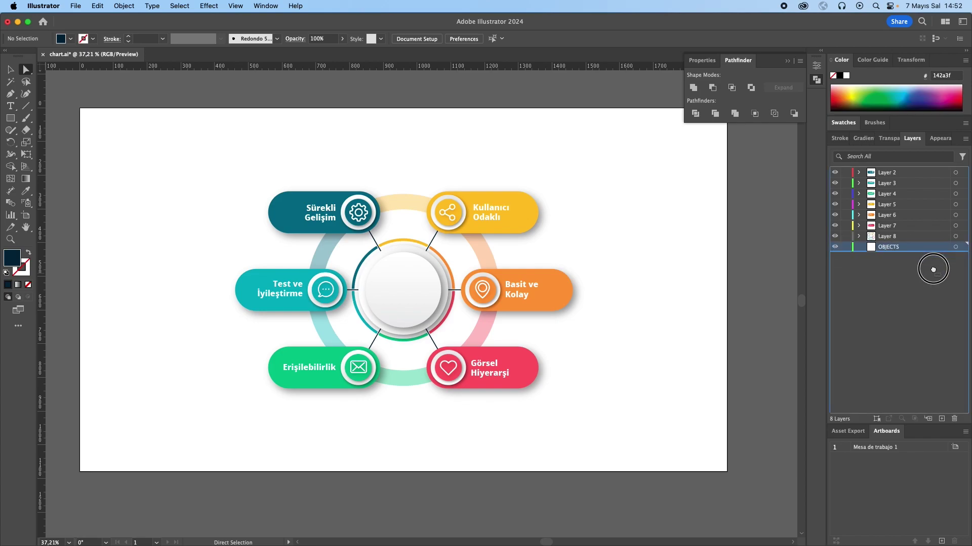
{"action": "left_click", "coordinate": [953, 419]}
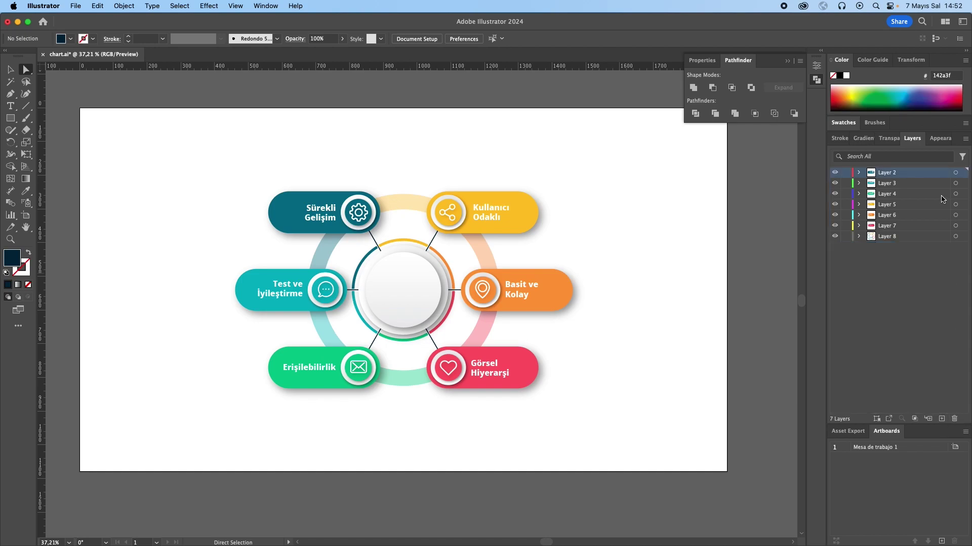
- Rename Layer 8 to 'bg'
{"action": "left_click", "coordinate": [910, 238]}
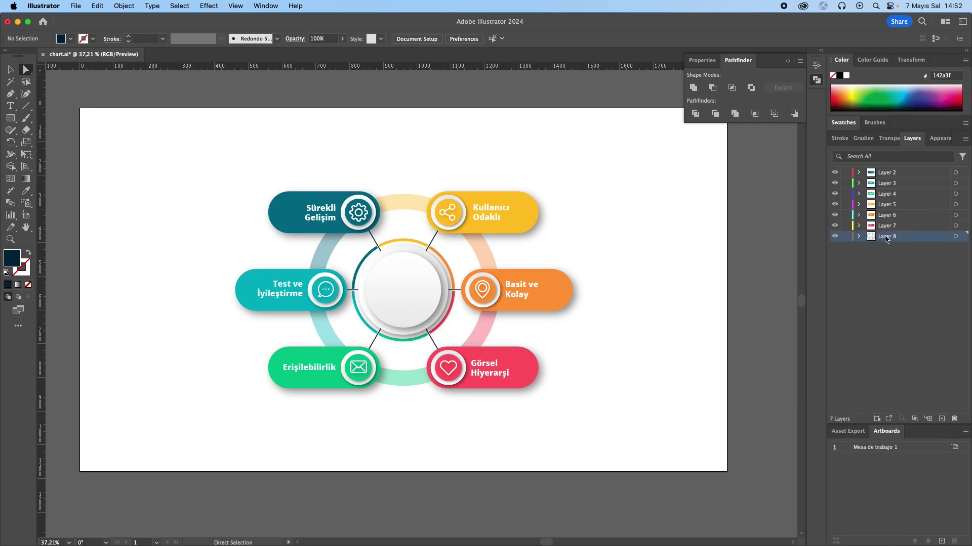
{"action": "double_click", "coordinate": [891, 241]}
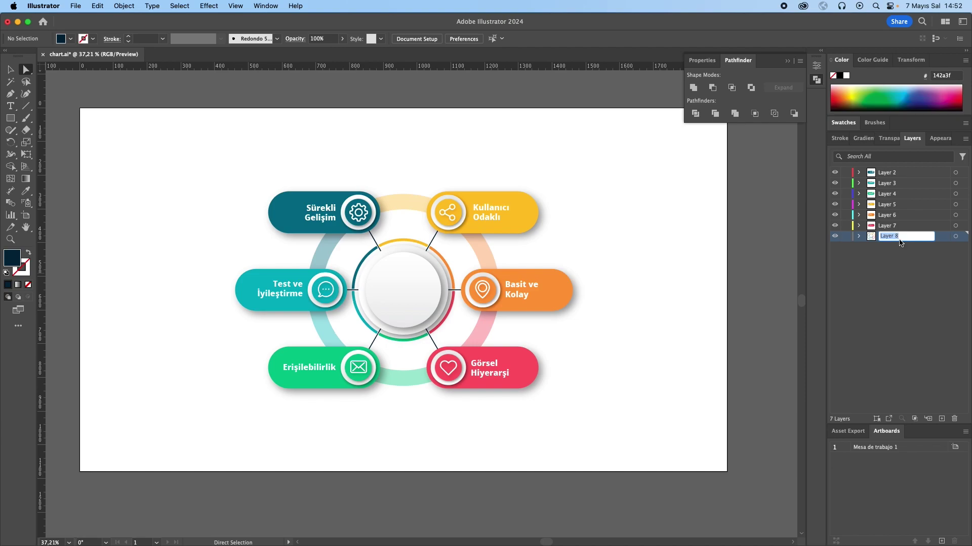
{"action": "type", "text": "bg"}
{"action": "key", "text": "Return"}
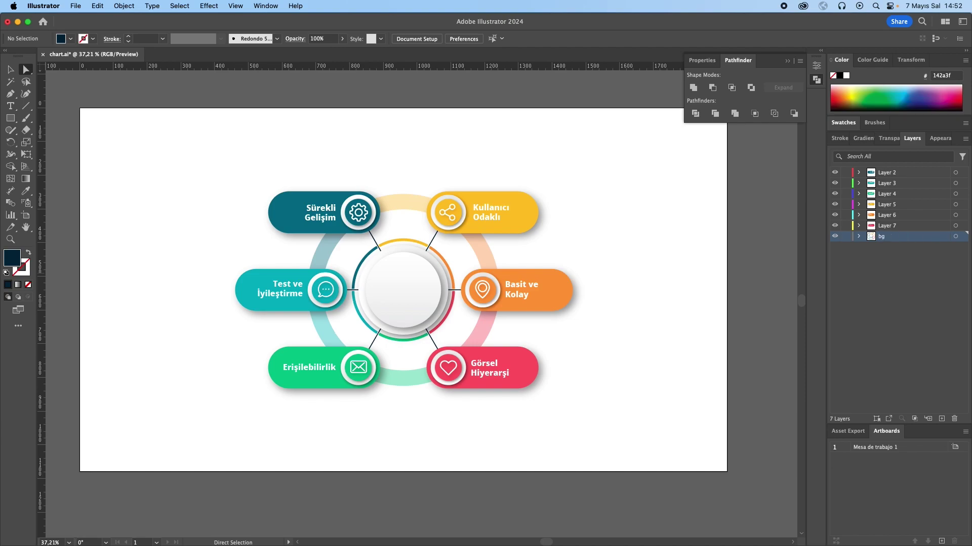
- Move the Kullanıcı Odaklı layer to the top and rename it Data1
{"action": "left_click", "coordinate": [956, 226]}
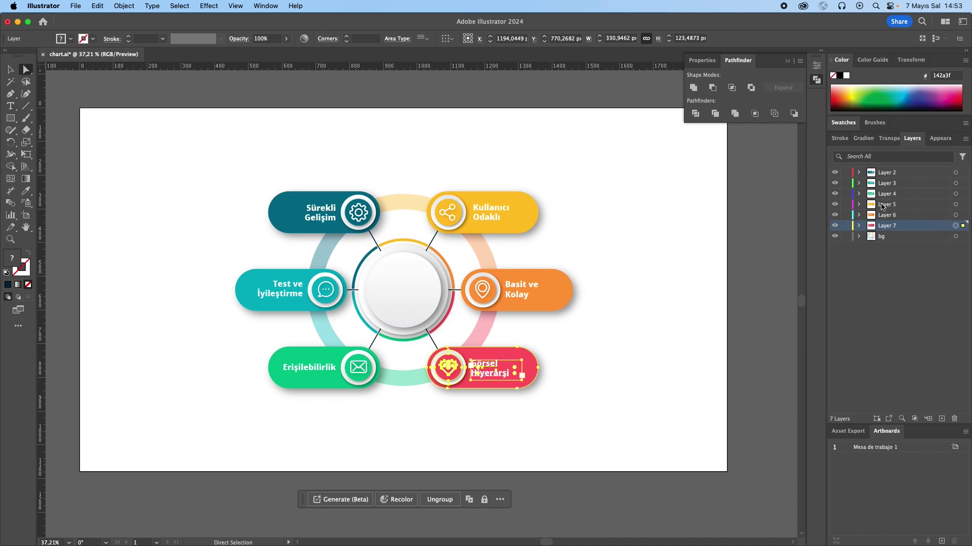
{"action": "left_click", "coordinate": [534, 205]}
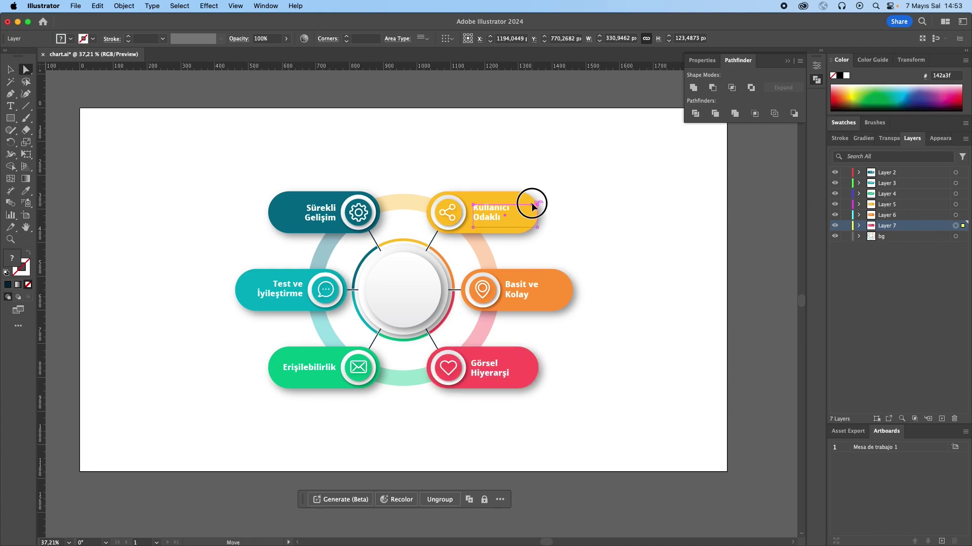
{"action": "left_click", "coordinate": [13, 71]}
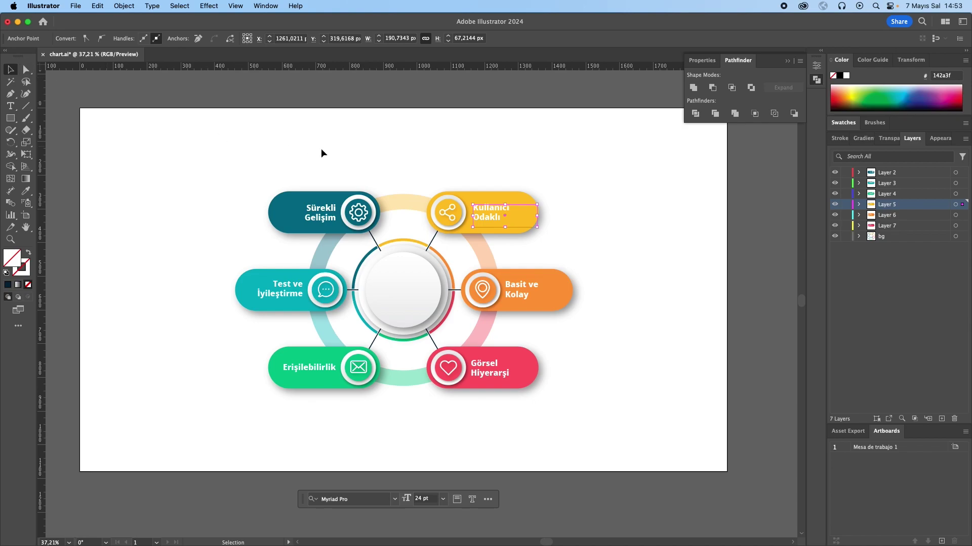
{"action": "left_click", "coordinate": [531, 202]}
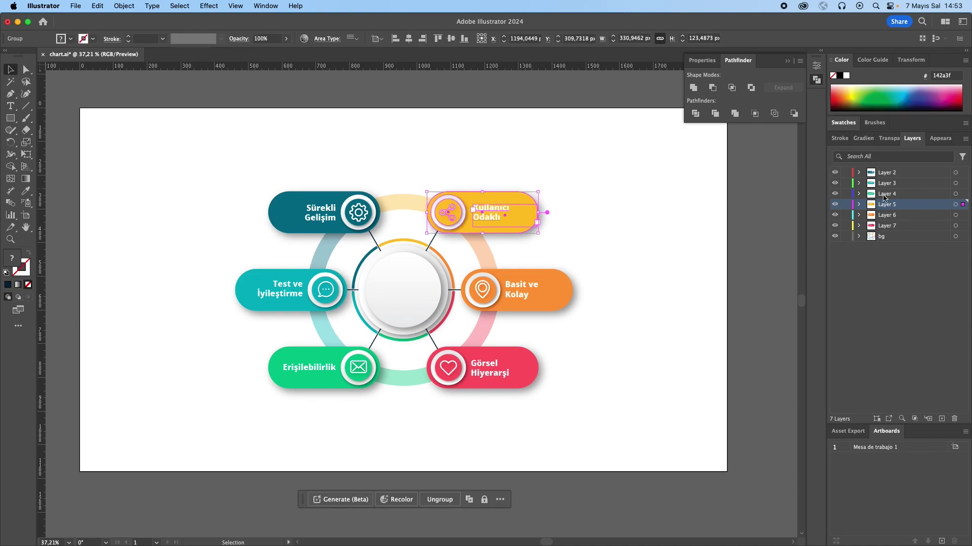
{"action": "left_click_drag", "start_coordinate": [924, 205], "coordinate": [920, 169]}
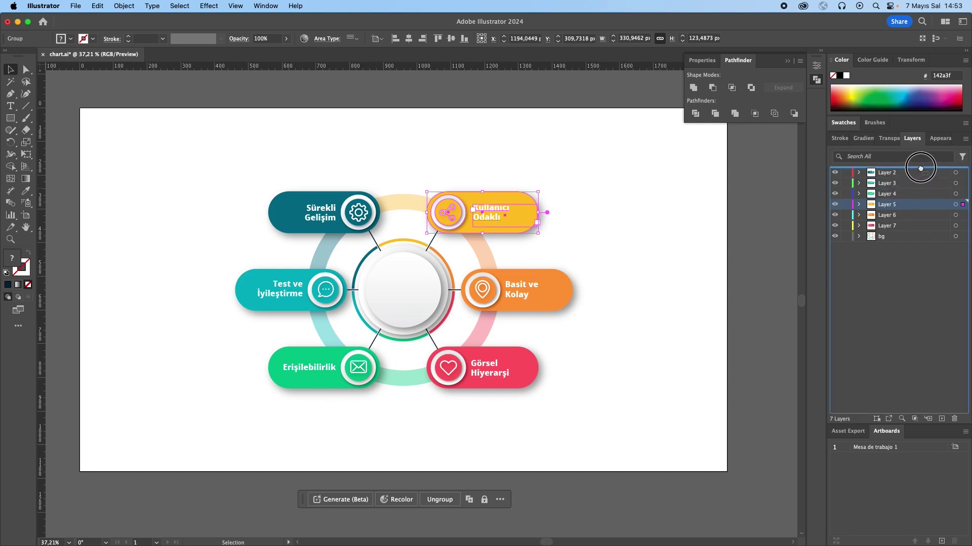
{"action": "double_click", "coordinate": [886, 173]}
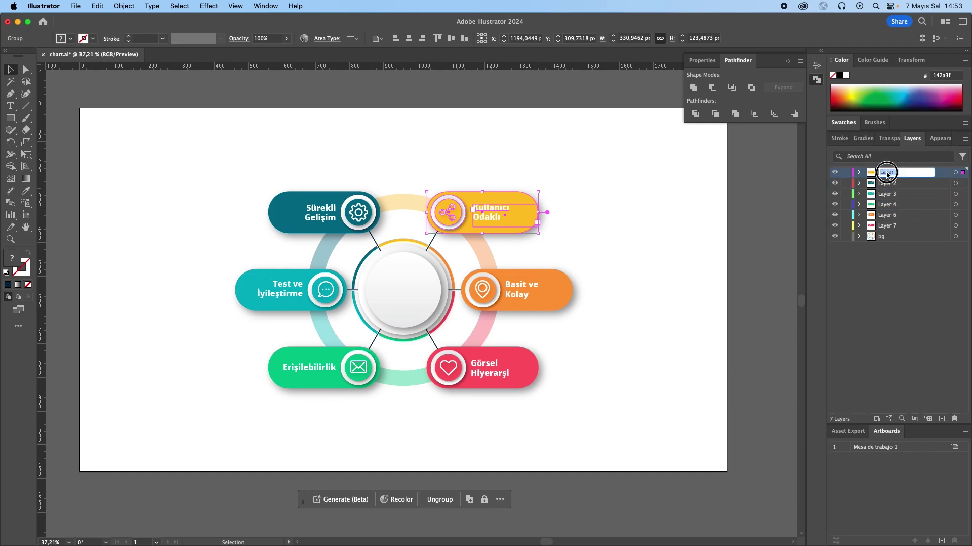
{"action": "type", "text": "Data"}
{"action": "type", "text": "1"}
{"action": "key", "text": "Return"}
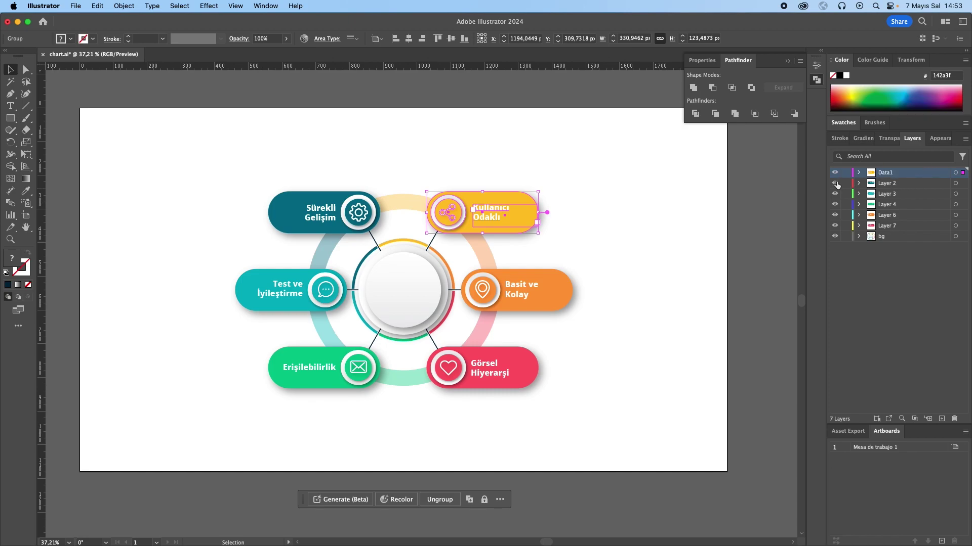
- Move the Basit ve Kolay layer below Data1 and rename it Data2
{"action": "left_click", "coordinate": [834, 183]}
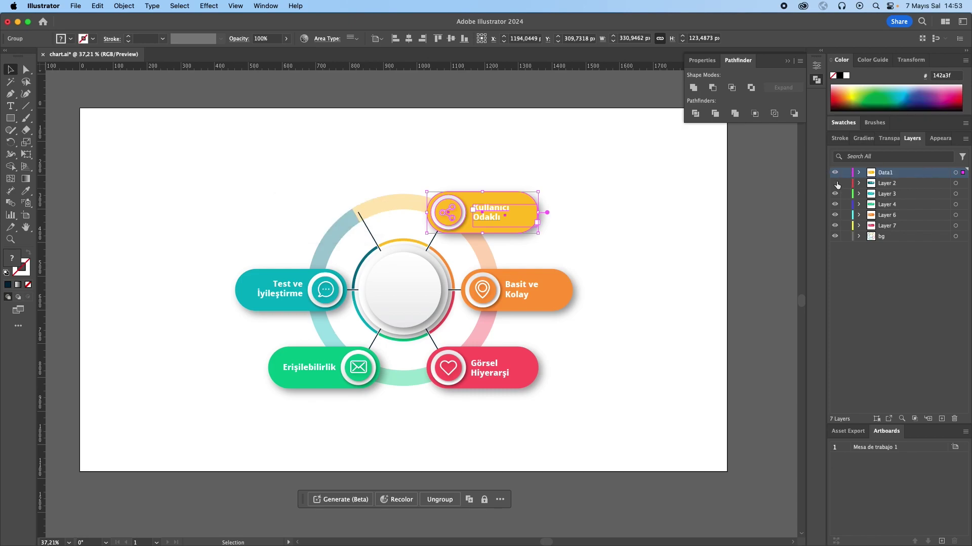
{"action": "left_click", "coordinate": [567, 282]}
{"action": "left_click_drag", "start_coordinate": [916, 216], "coordinate": [889, 186]}
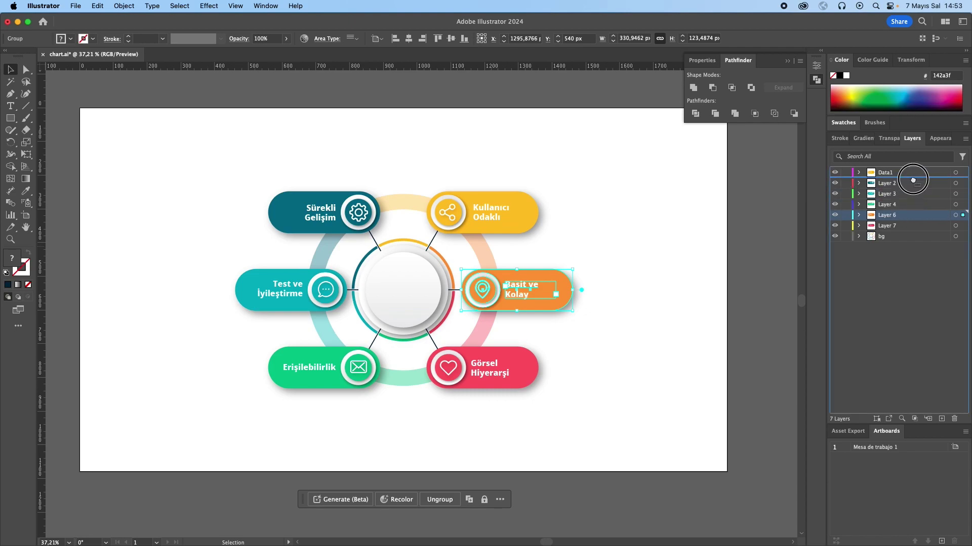
{"action": "double_click", "coordinate": [889, 185]}
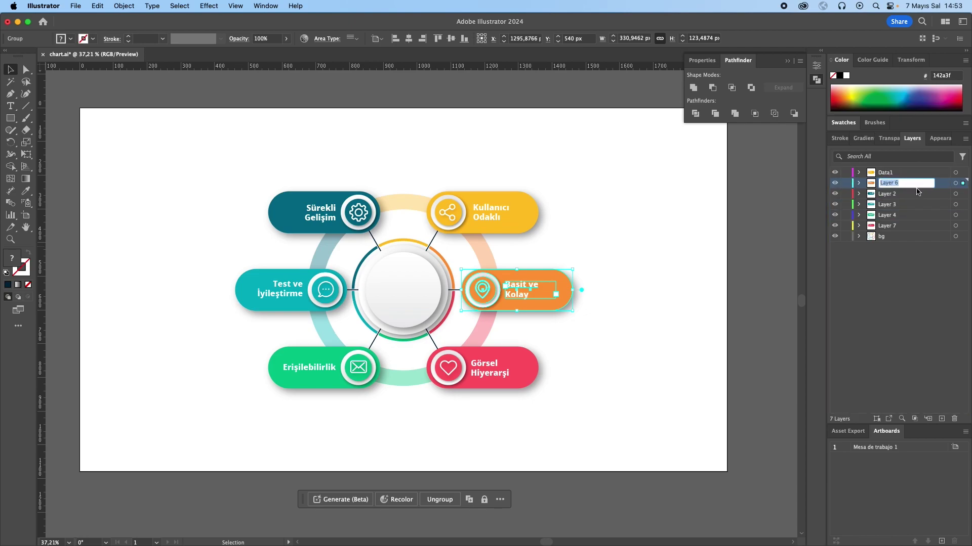
{"action": "type", "text": "Data2"}
{"action": "key", "text": "Return"}
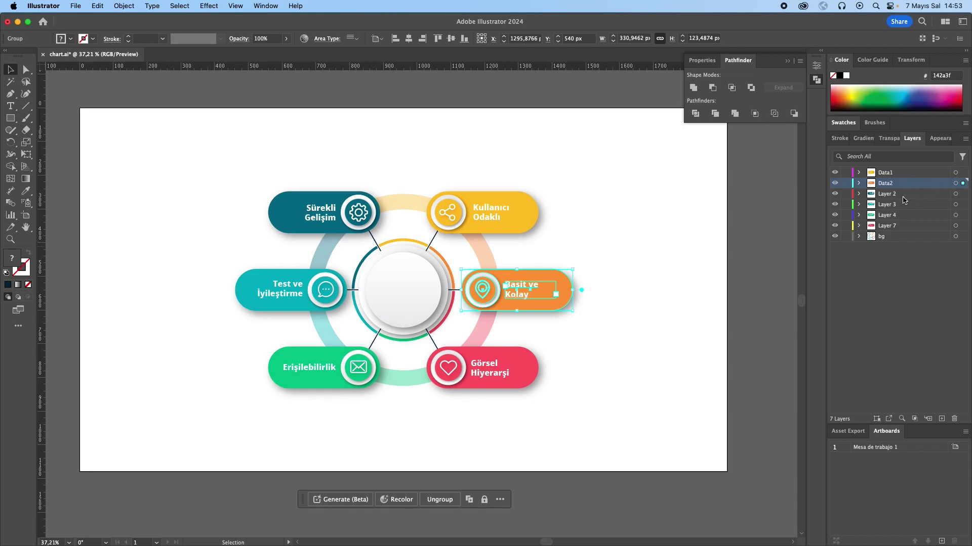
- Move the Görsel Hiyerarşi layer below Data2 and rename it Data3
{"action": "left_click", "coordinate": [899, 226]}
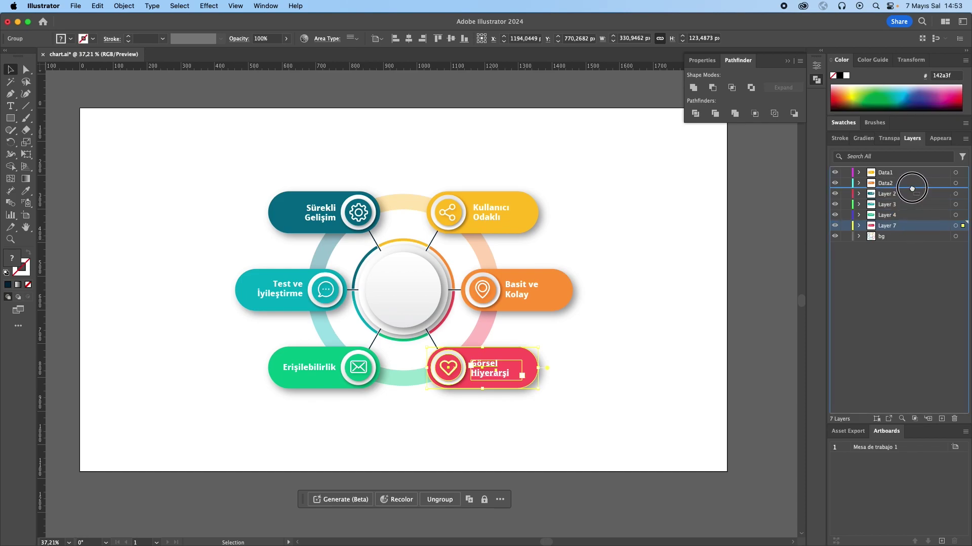
{"action": "left_click_drag", "start_coordinate": [918, 229], "coordinate": [890, 197]}
{"action": "double_click", "coordinate": [891, 196]}
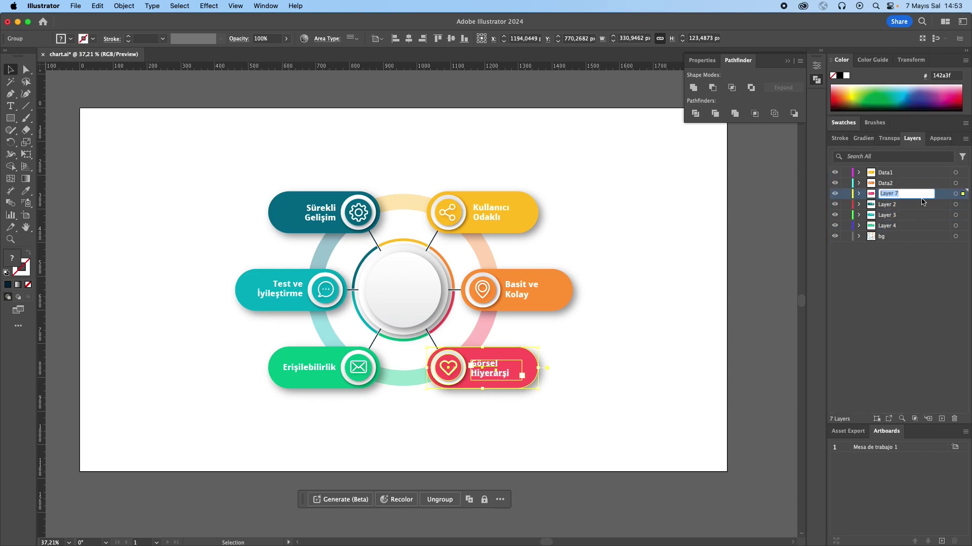
{"action": "type", "text": "Data3"}
{"action": "key", "text": "Return"}
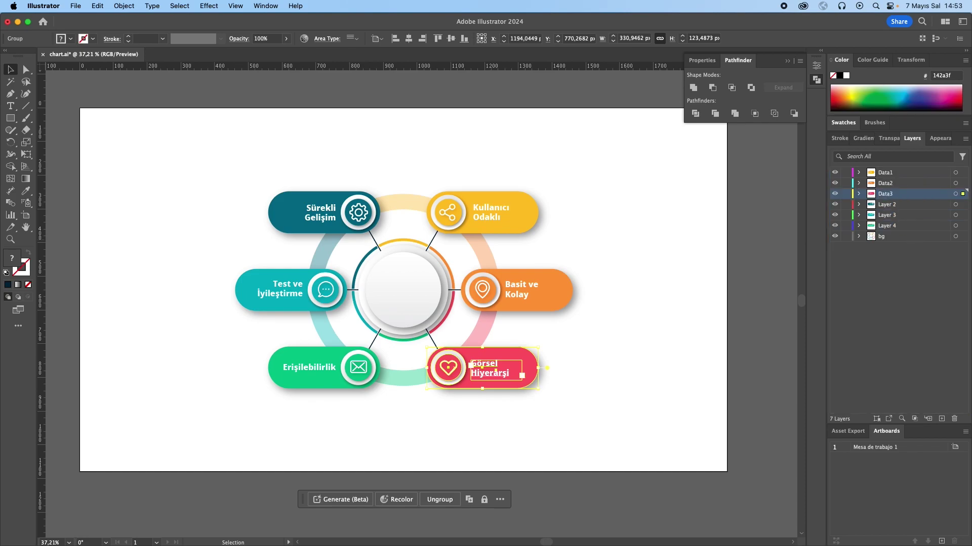
- Move the Erişilebilirlik layer (Layer 4) below Data3 and rename it Data4
{"action": "left_click", "coordinate": [351, 366]}
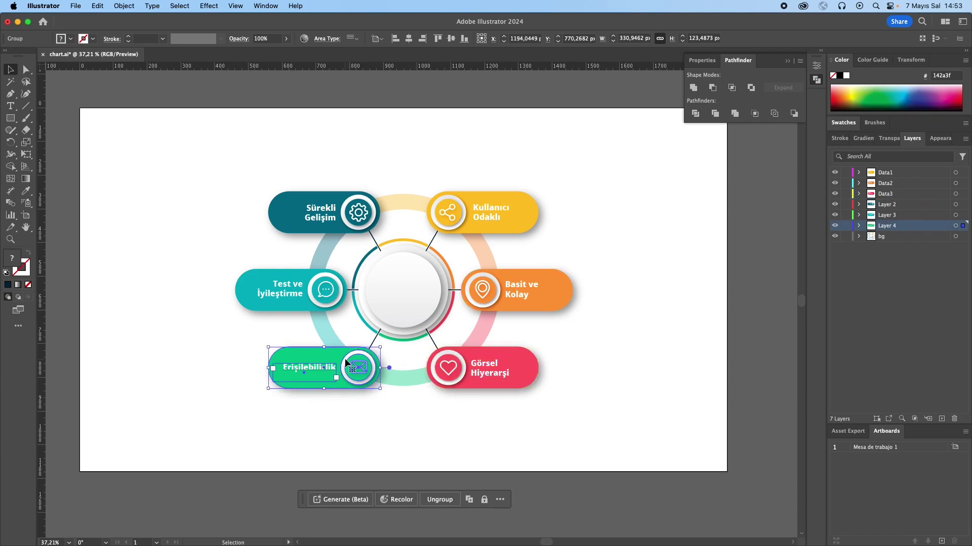
{"action": "left_click_drag", "start_coordinate": [927, 227], "coordinate": [915, 206]}
{"action": "double_click", "coordinate": [915, 205]}
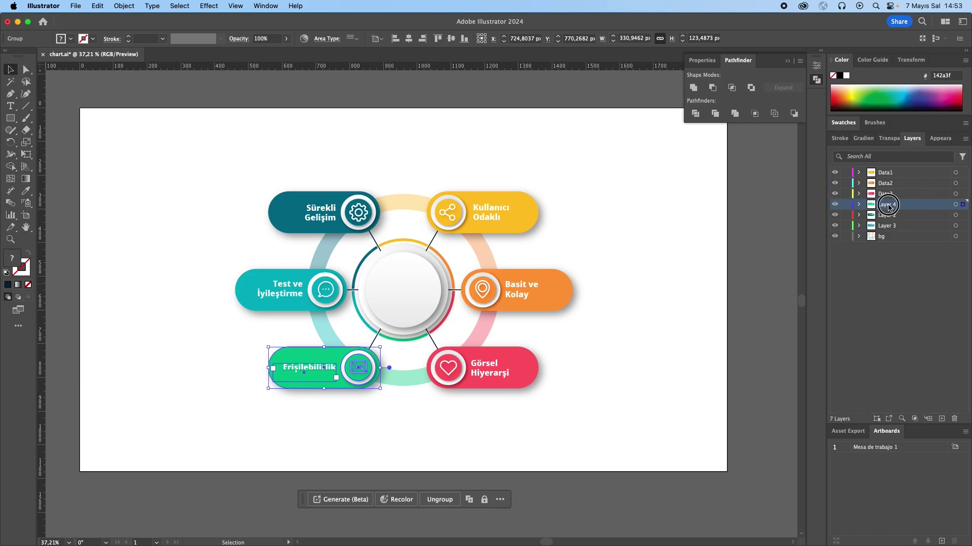
{"action": "type", "text": "da"}
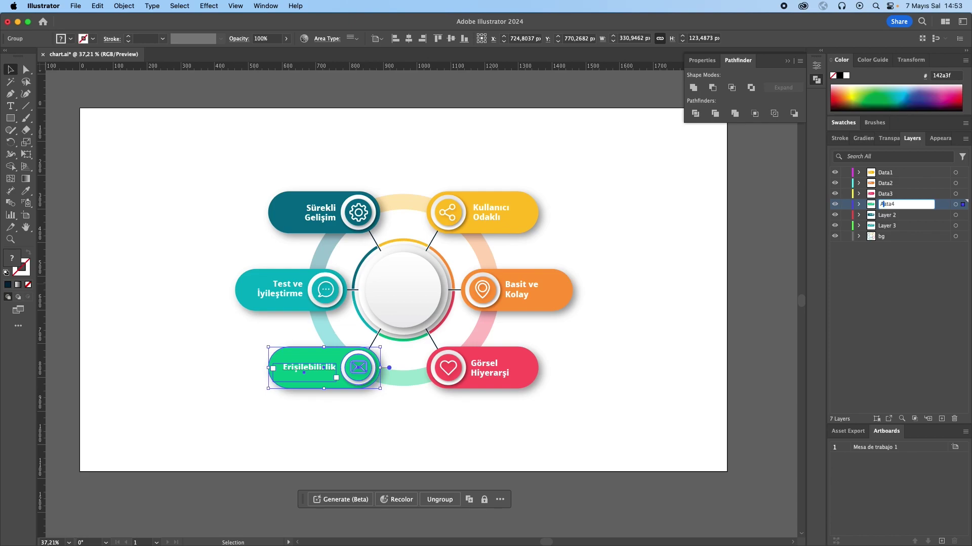
{"action": "key", "text": "Return"}
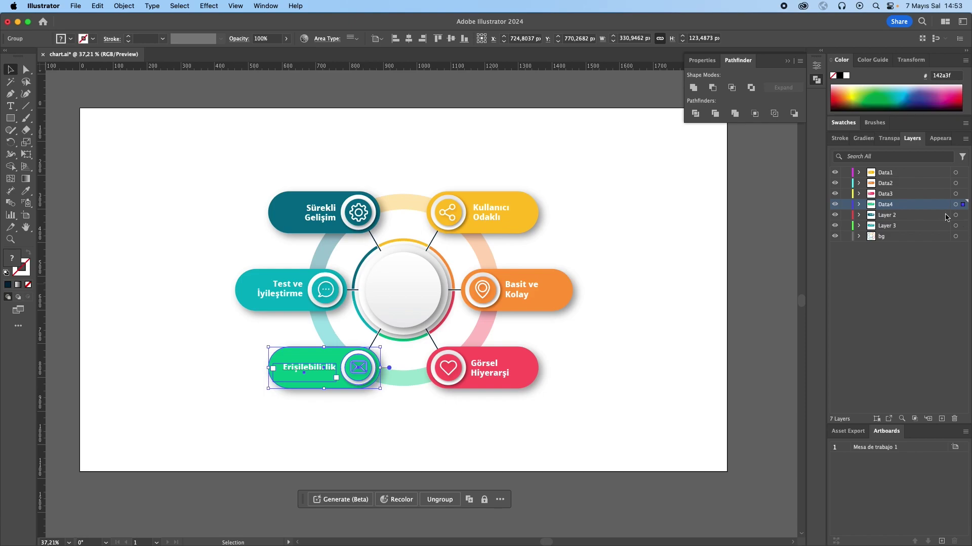
- Move Layer 3 (Test ve İyileştirme) above Layer 2 and rename it Data5
{"action": "left_click", "coordinate": [955, 215]}
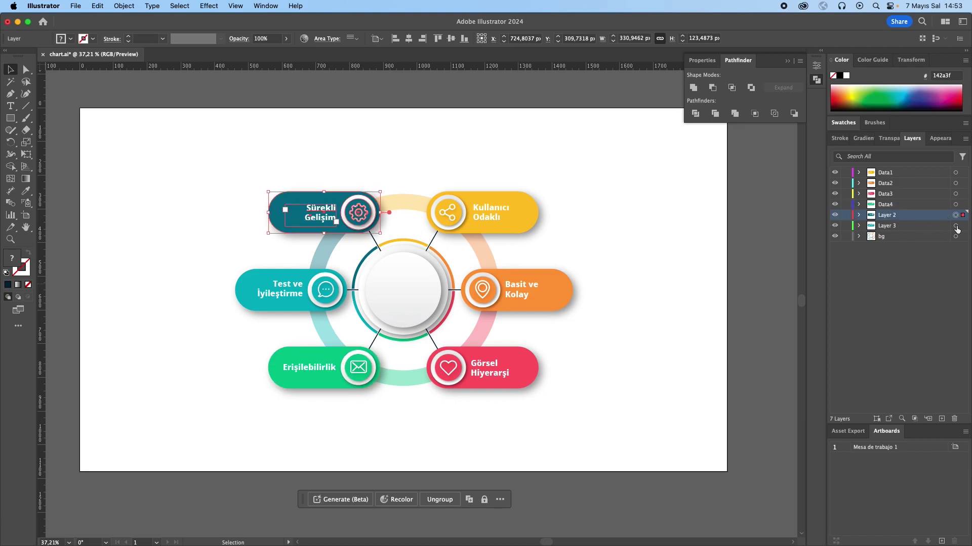
{"action": "left_click", "coordinate": [955, 225]}
{"action": "left_click_drag", "start_coordinate": [890, 226], "coordinate": [899, 217]}
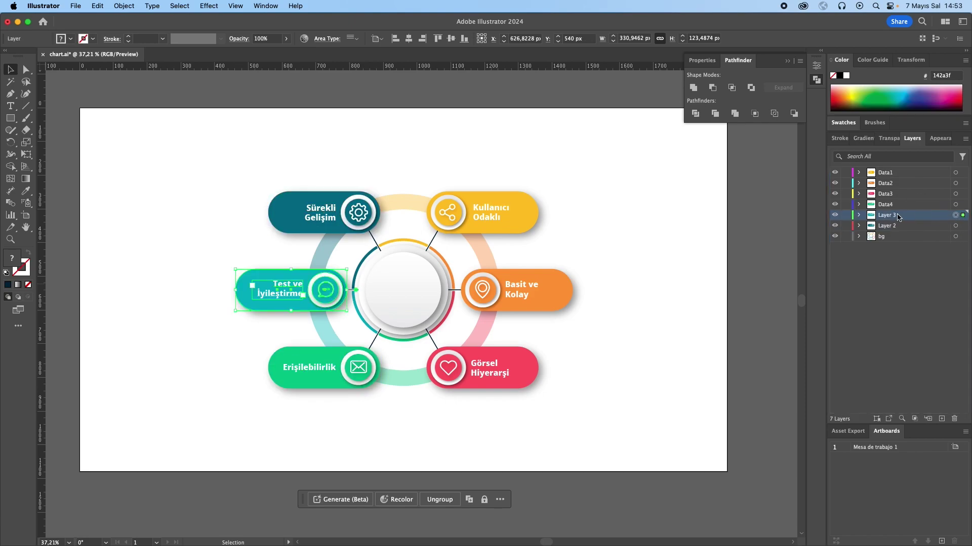
{"action": "double_click", "coordinate": [909, 215]}
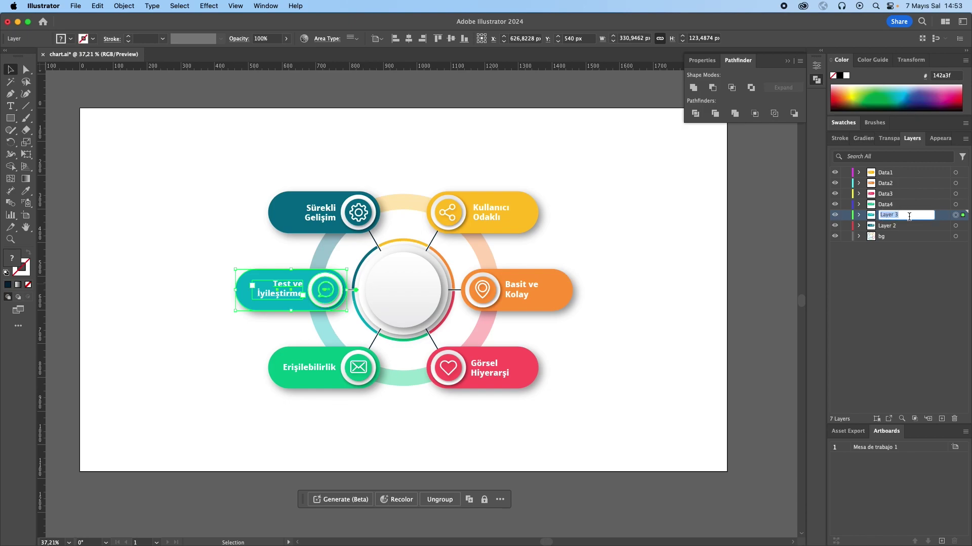
{"action": "type", "text": "Data5"}
{"action": "key", "text": "Return"}
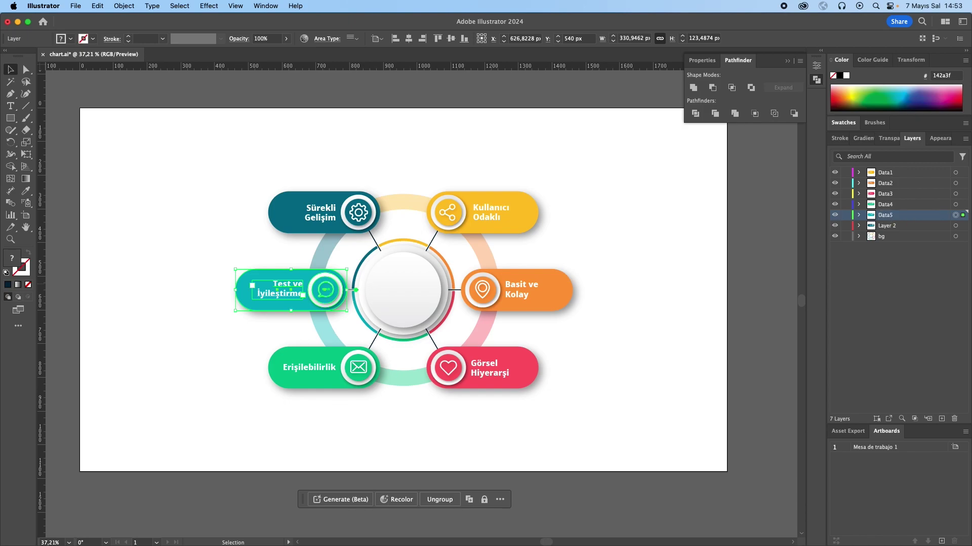
- Rename Layer 2 (Sürekli Gelişim) to Data6 and save chart.ai
{"action": "left_click", "coordinate": [955, 226]}
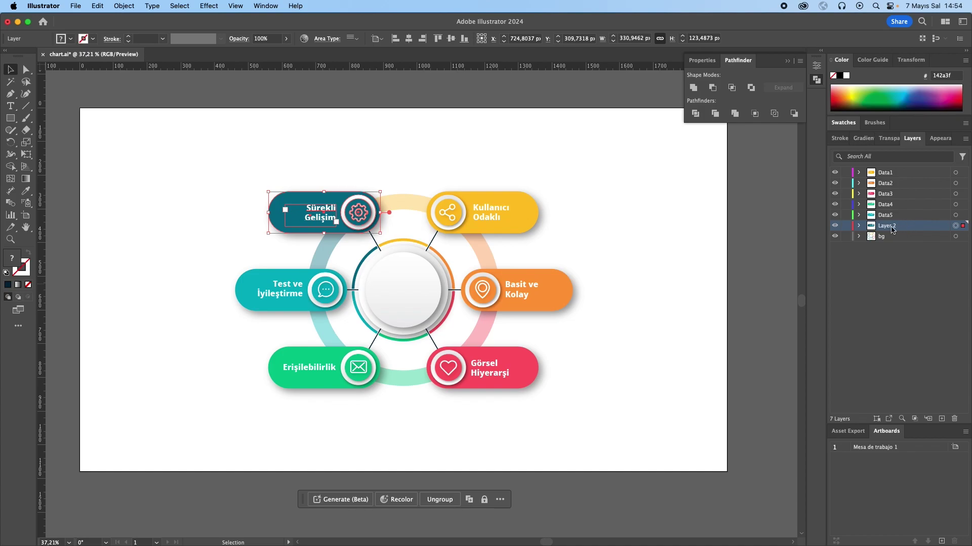
{"action": "double_click", "coordinate": [887, 227]}
{"action": "type", "text": "Data6"}
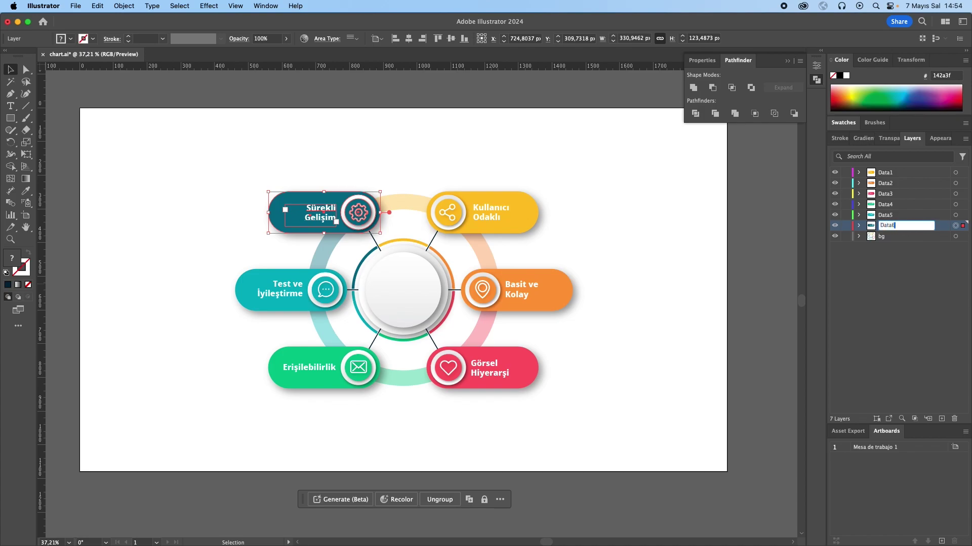
{"action": "key", "text": "Return"}
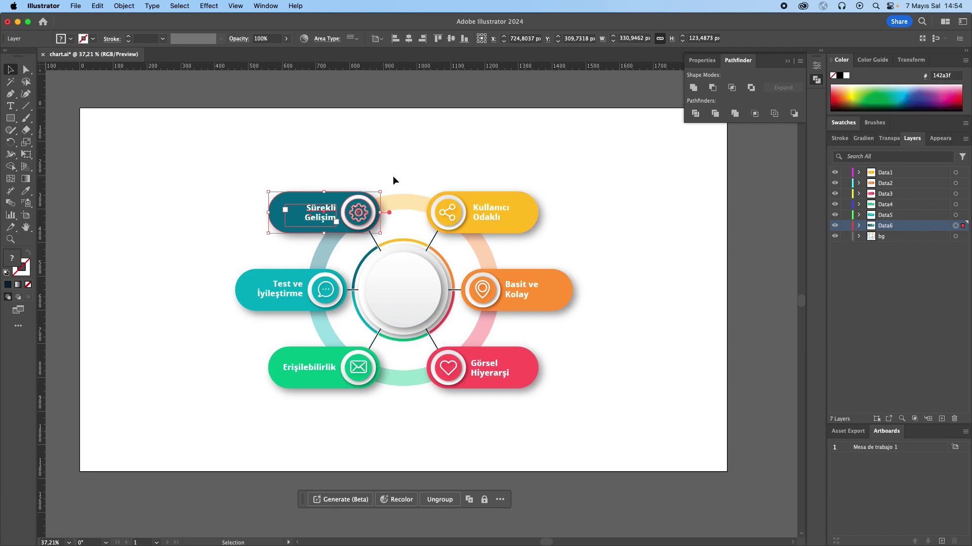
{"action": "key", "text": "ctrl+s"}
- Accept the legacy-format save warning, close chart.ai and quit Illustrator for After Effects
{"action": "left_click", "coordinate": [581, 302]}
{"action": "left_click", "coordinate": [43, 55]}
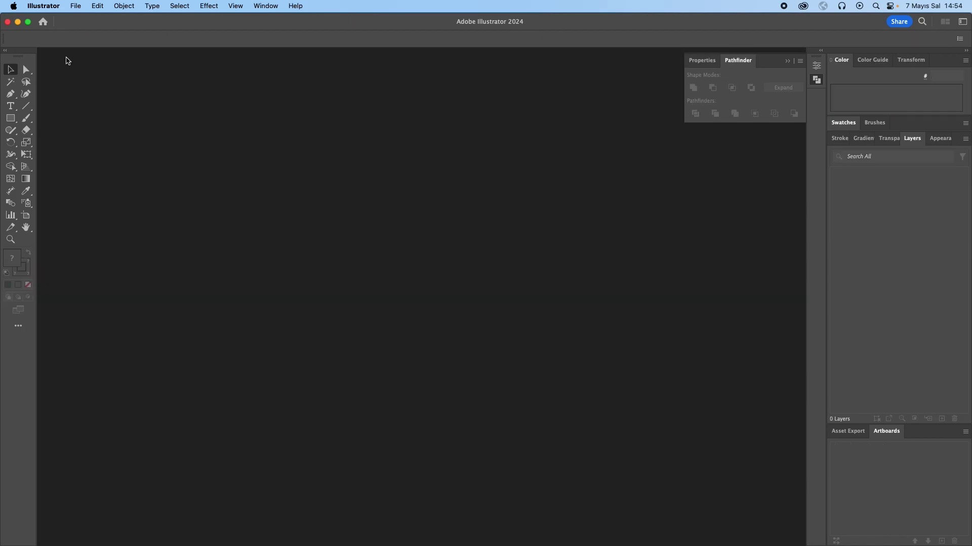
{"action": "left_click", "coordinate": [18, 22]}
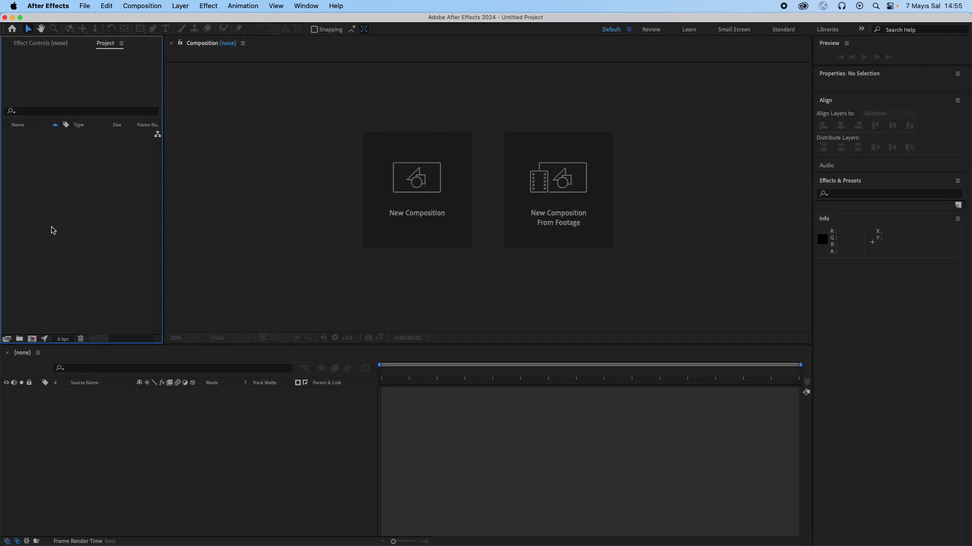
{"action": "left_click", "coordinate": [61, 221]}
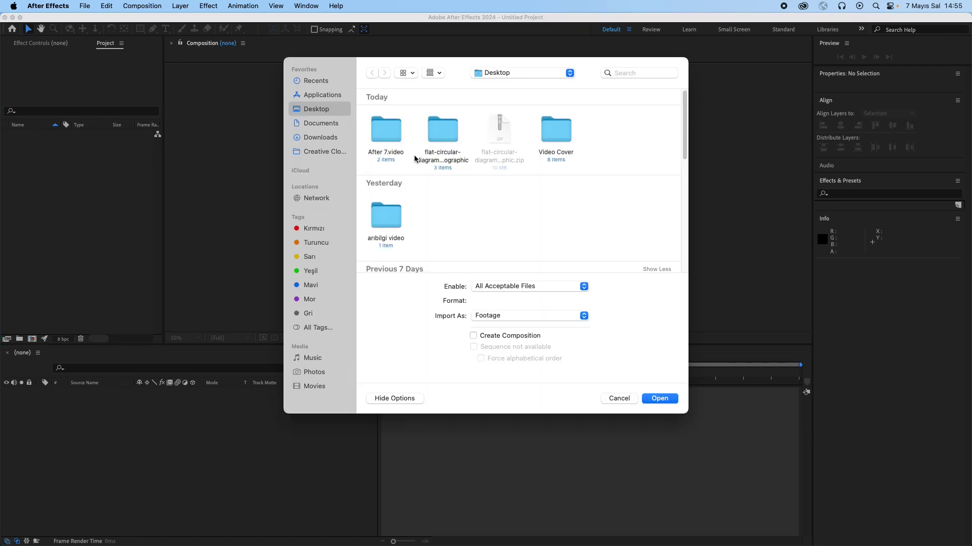
- Import chart.ai from After 7.video as Composition - Retain Layer Sizes
{"action": "double_click", "coordinate": [392, 133]}
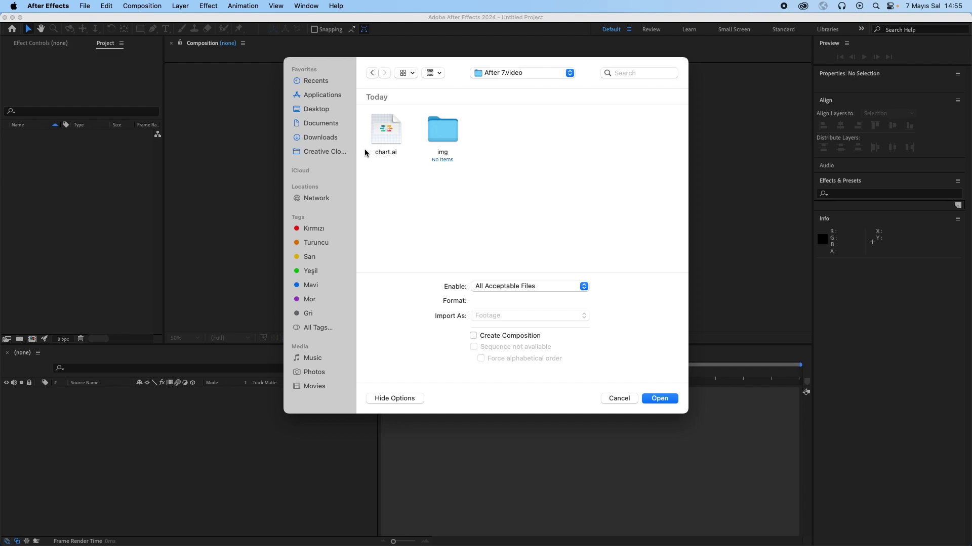
{"action": "left_click", "coordinate": [387, 133]}
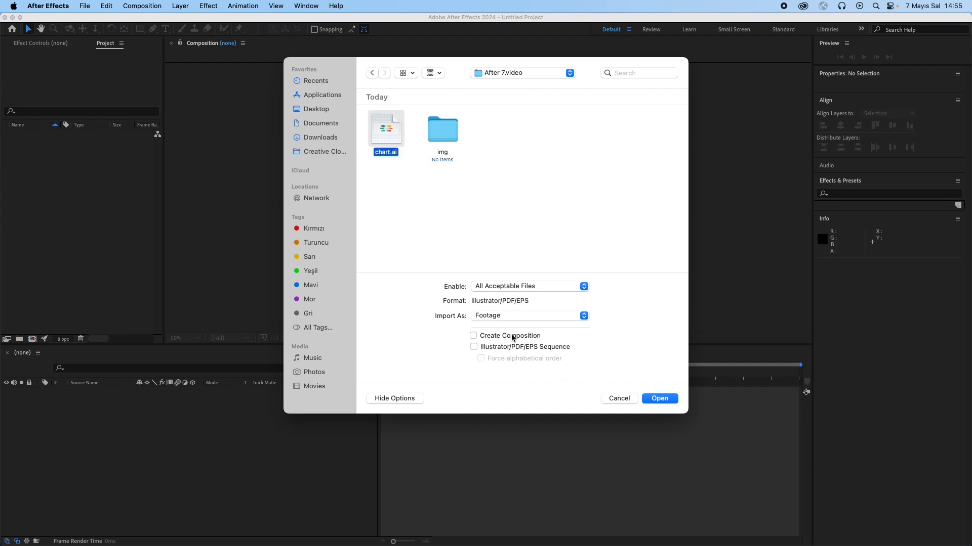
{"action": "left_click", "coordinate": [568, 319]}
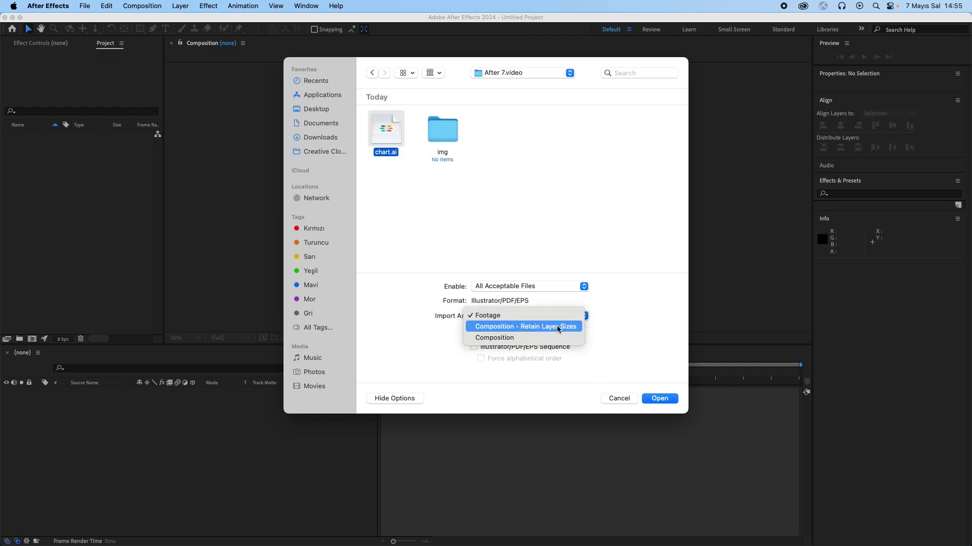
{"action": "left_click", "coordinate": [548, 332]}
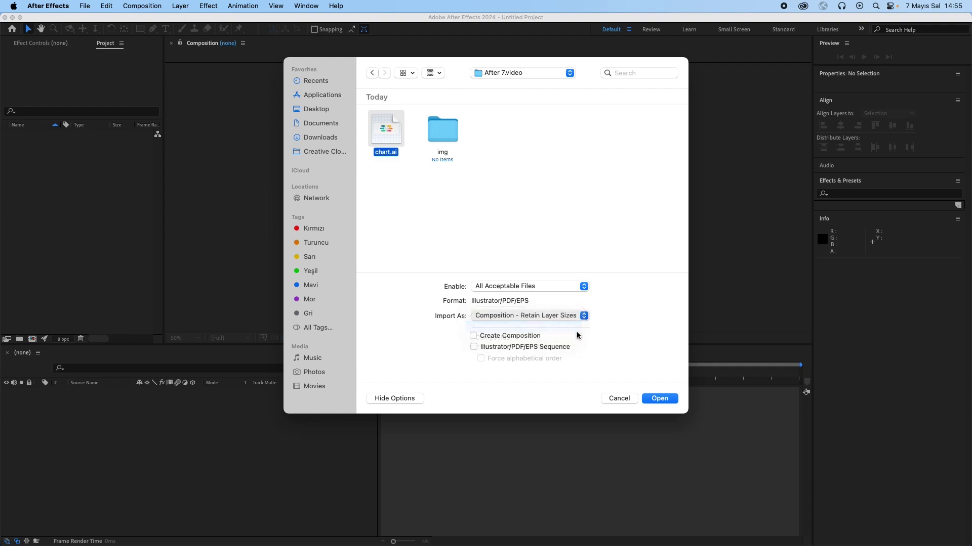
{"action": "left_click", "coordinate": [659, 399]}
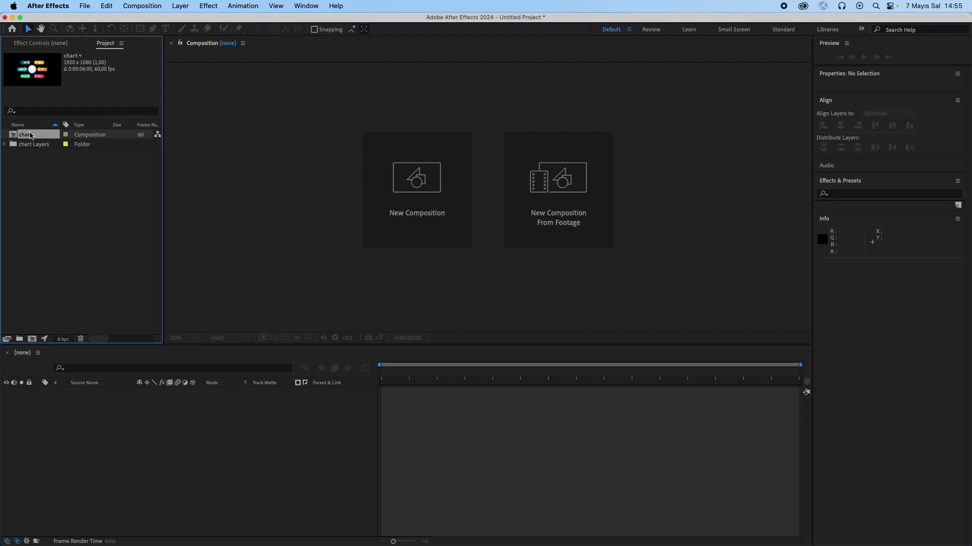
- Remove the accidental chart 2 composition and open the chart composition with its layers
{"action": "left_click", "coordinate": [5, 145]}
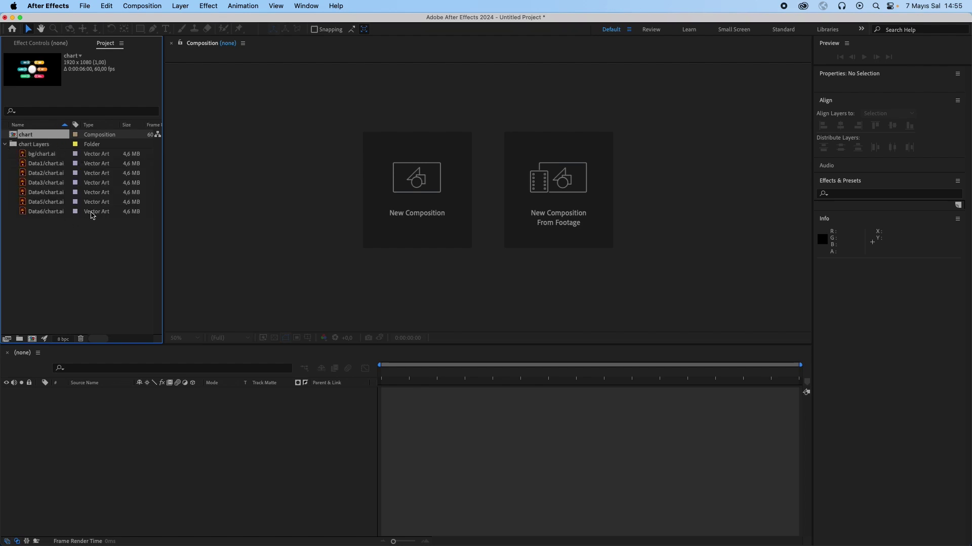
{"action": "left_click", "coordinate": [4, 145]}
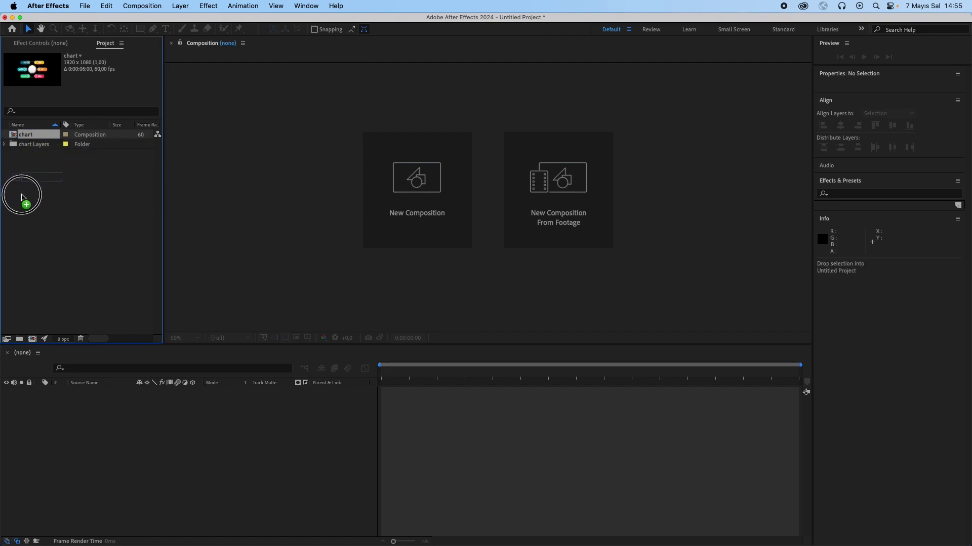
{"action": "left_click_drag", "start_coordinate": [16, 135], "coordinate": [56, 402]}
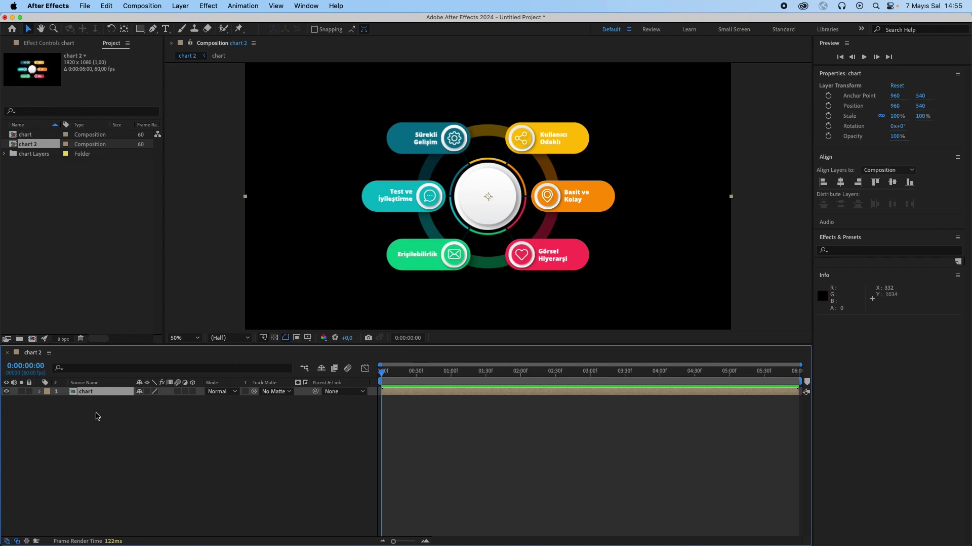
{"action": "key", "text": "Delete"}
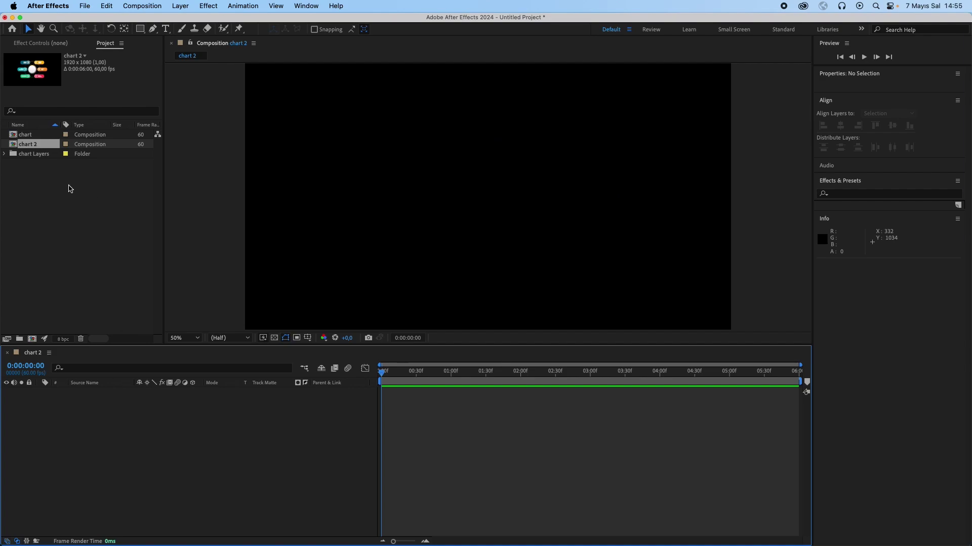
{"action": "left_click", "coordinate": [50, 183]}
{"action": "left_click", "coordinate": [30, 145]}
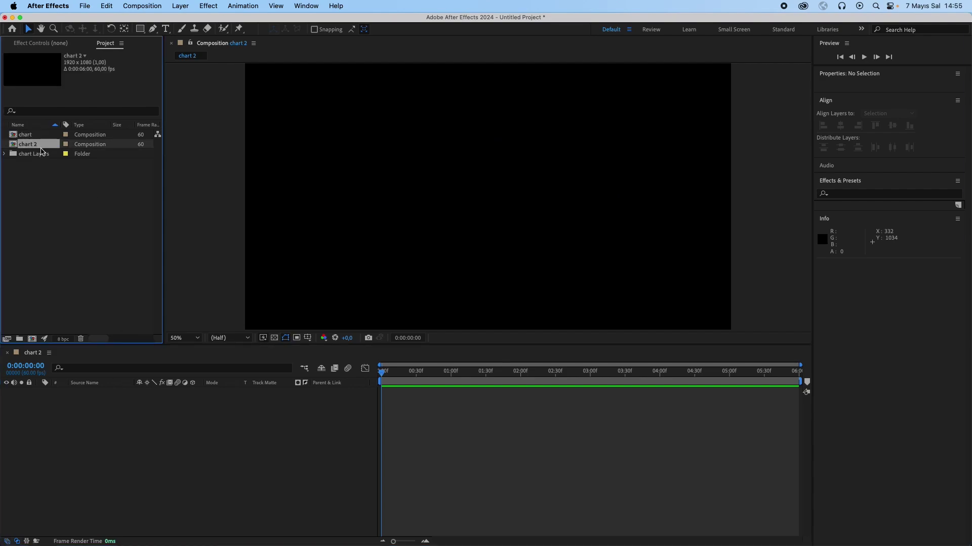
{"action": "key", "text": "Delete"}
{"action": "double_click", "coordinate": [26, 134]}
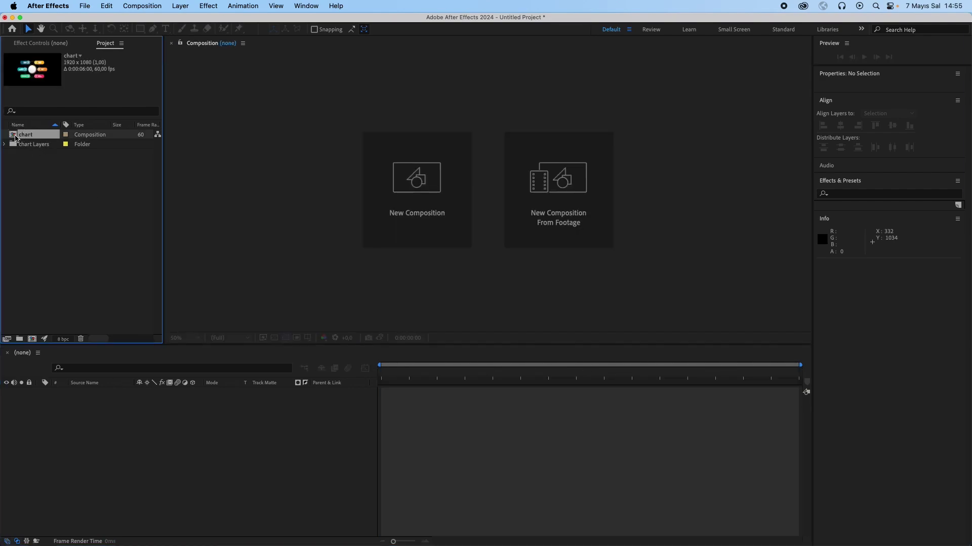